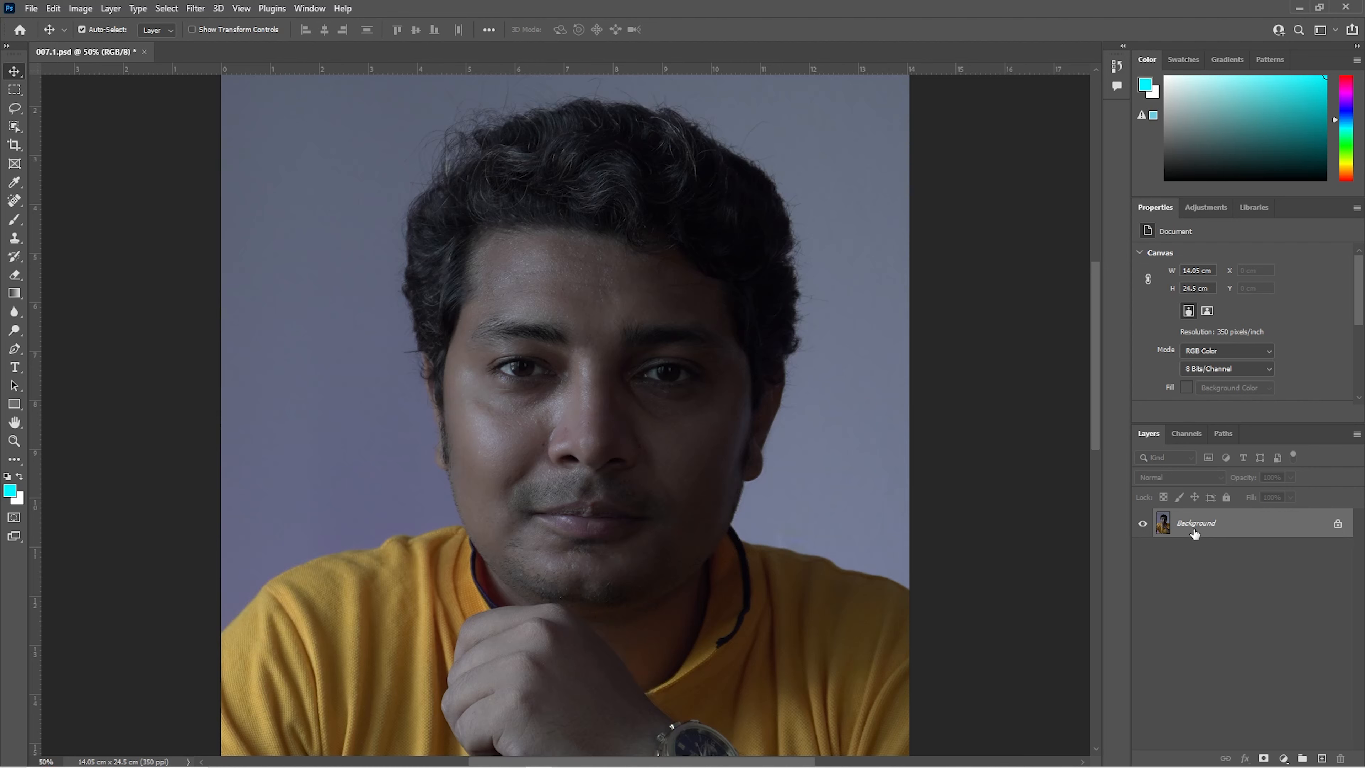
# Step: Duplicate the Background layer twice, hide the topmost copy and make Layer 1 beneath it active
pyautogui.hotkey('ctrl', 'j')
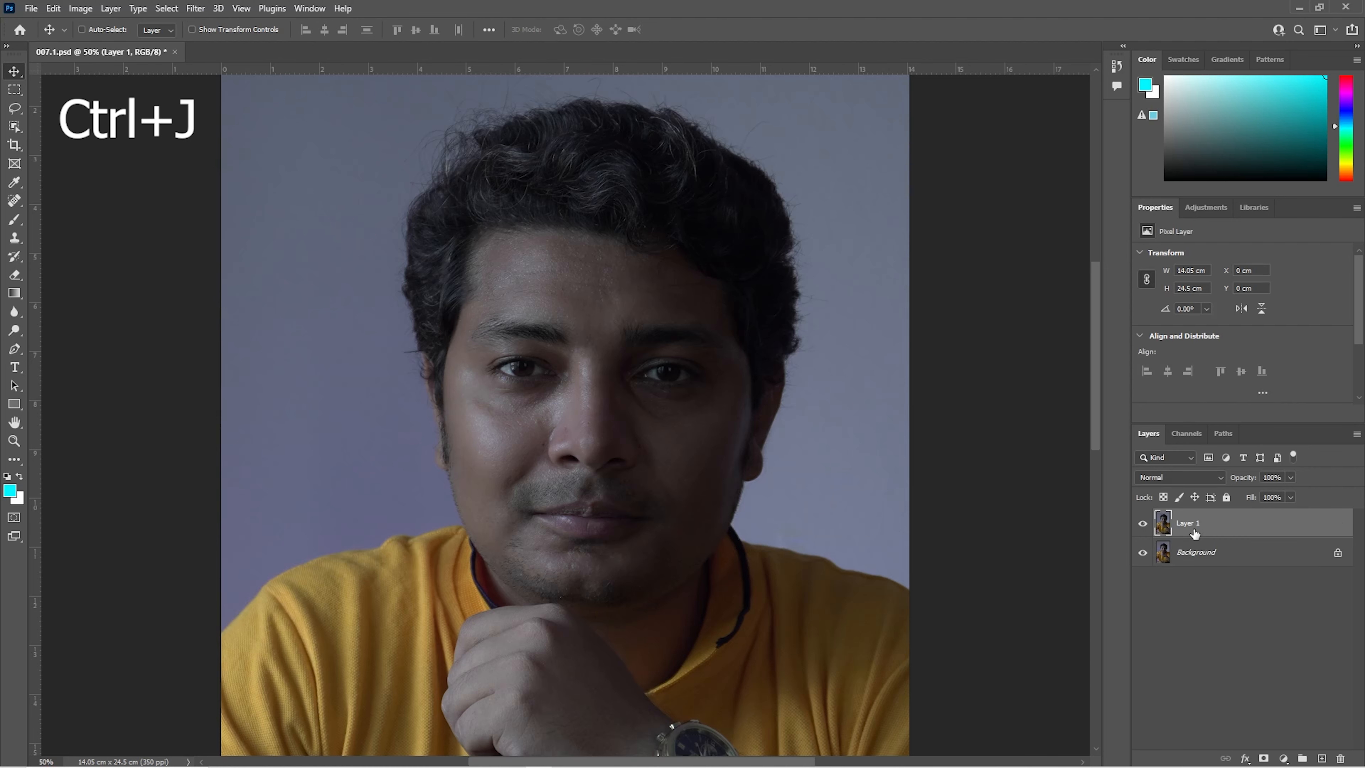
pyautogui.hotkey('ctrl', 'j')
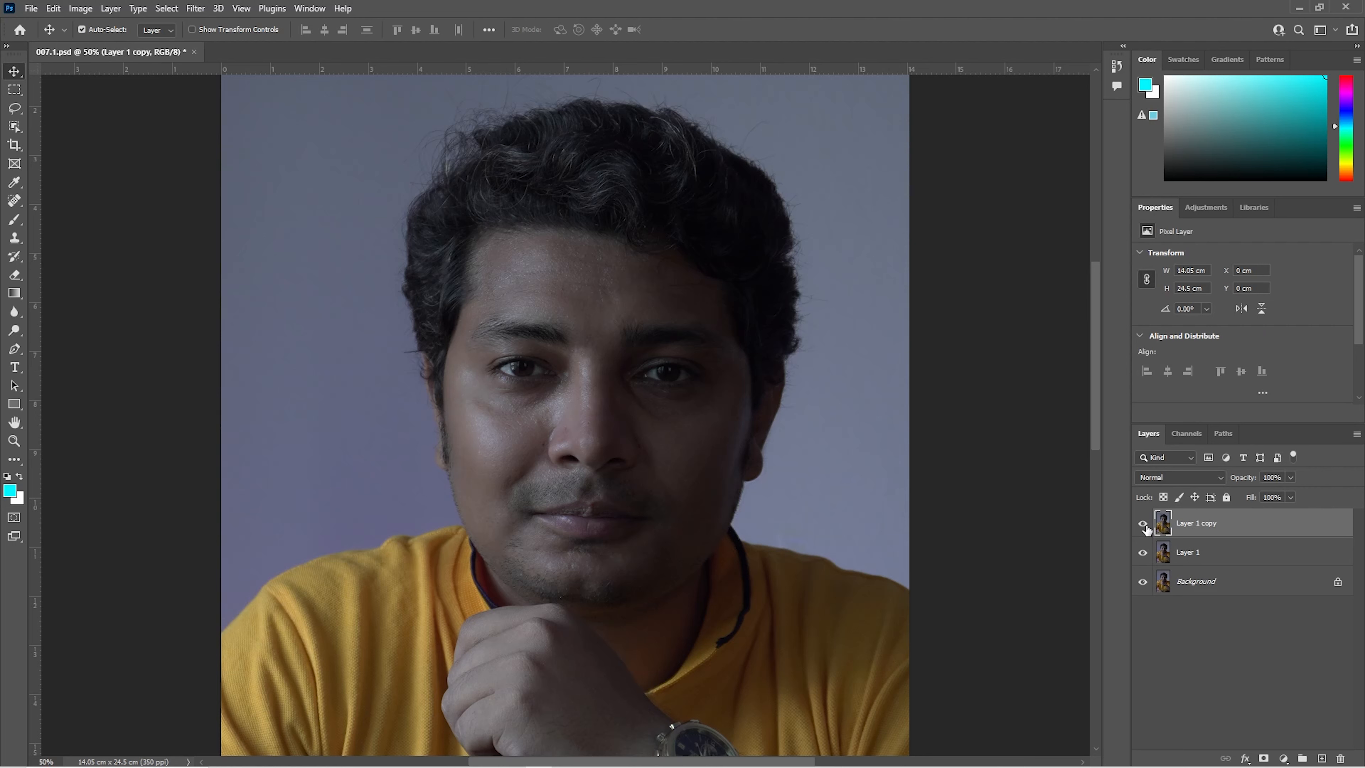
pyautogui.click(1188, 557)
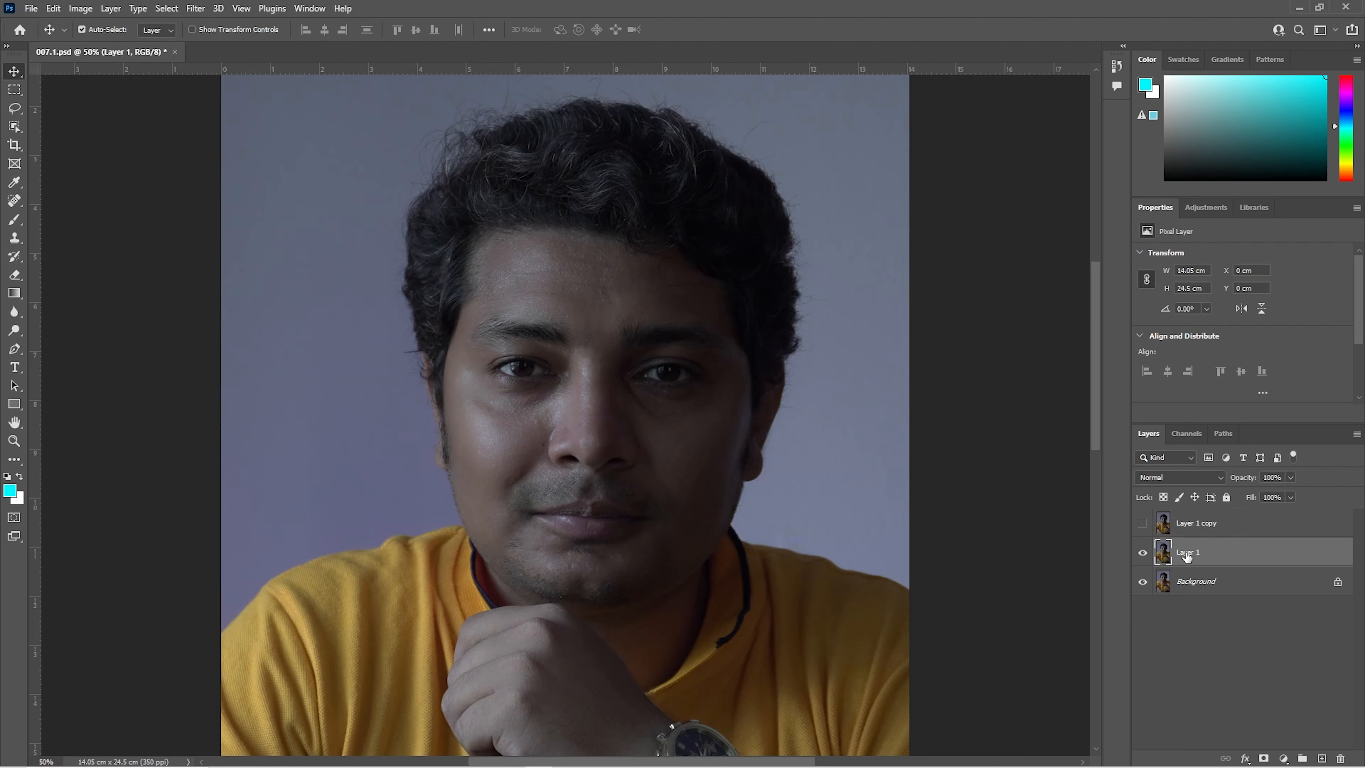
# Step: Convert Layer 1 to a smart object and apply a Median noise filter with a 45-pixel radius
pyautogui.rightClick(1213, 559)
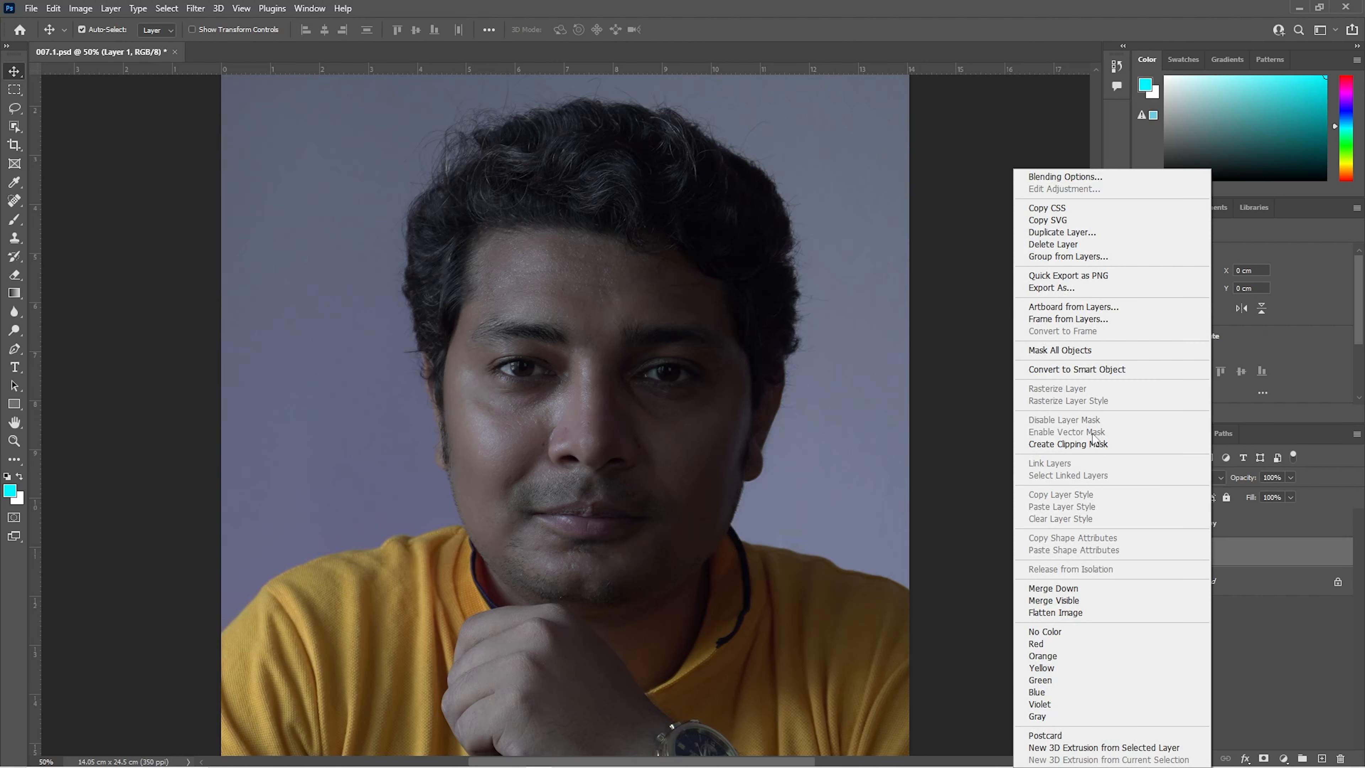
pyautogui.click(1101, 371)
pyautogui.click(195, 8)
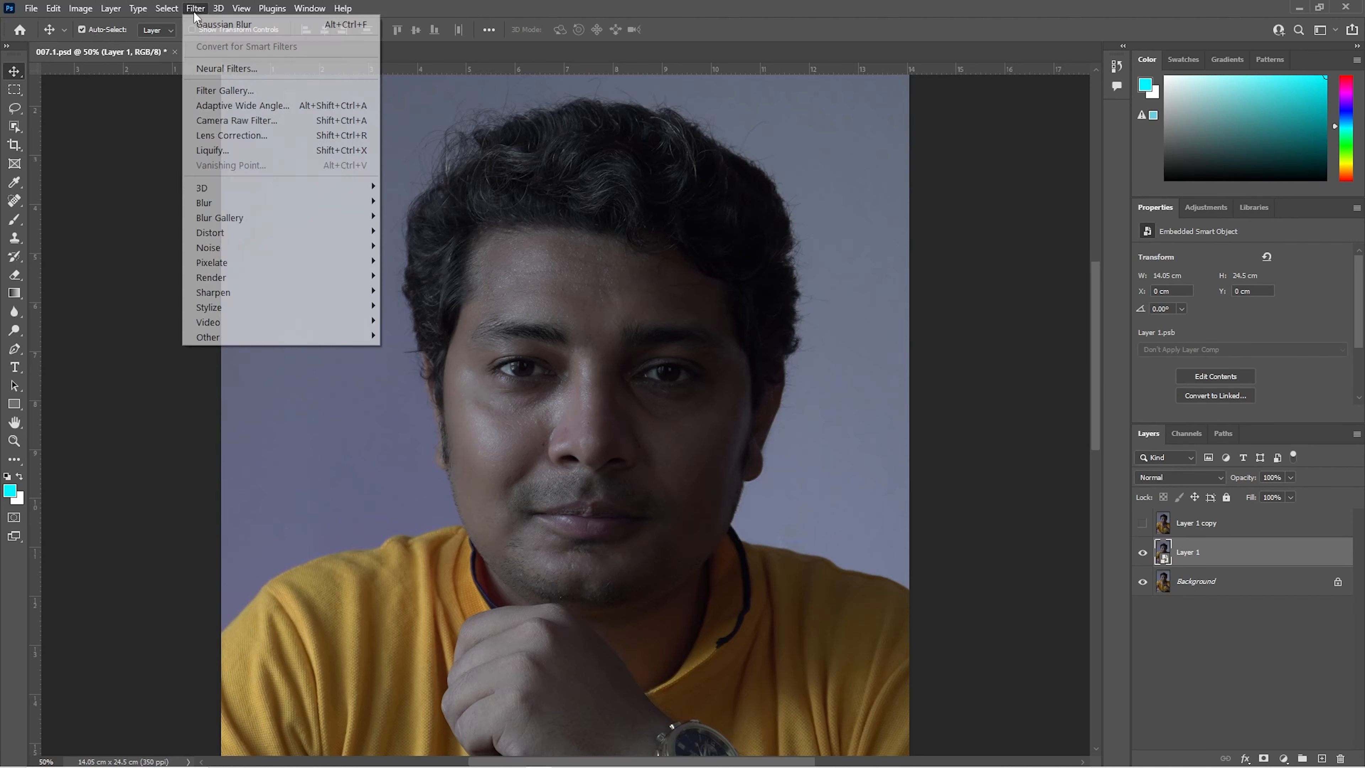
pyautogui.moveTo(229, 247)
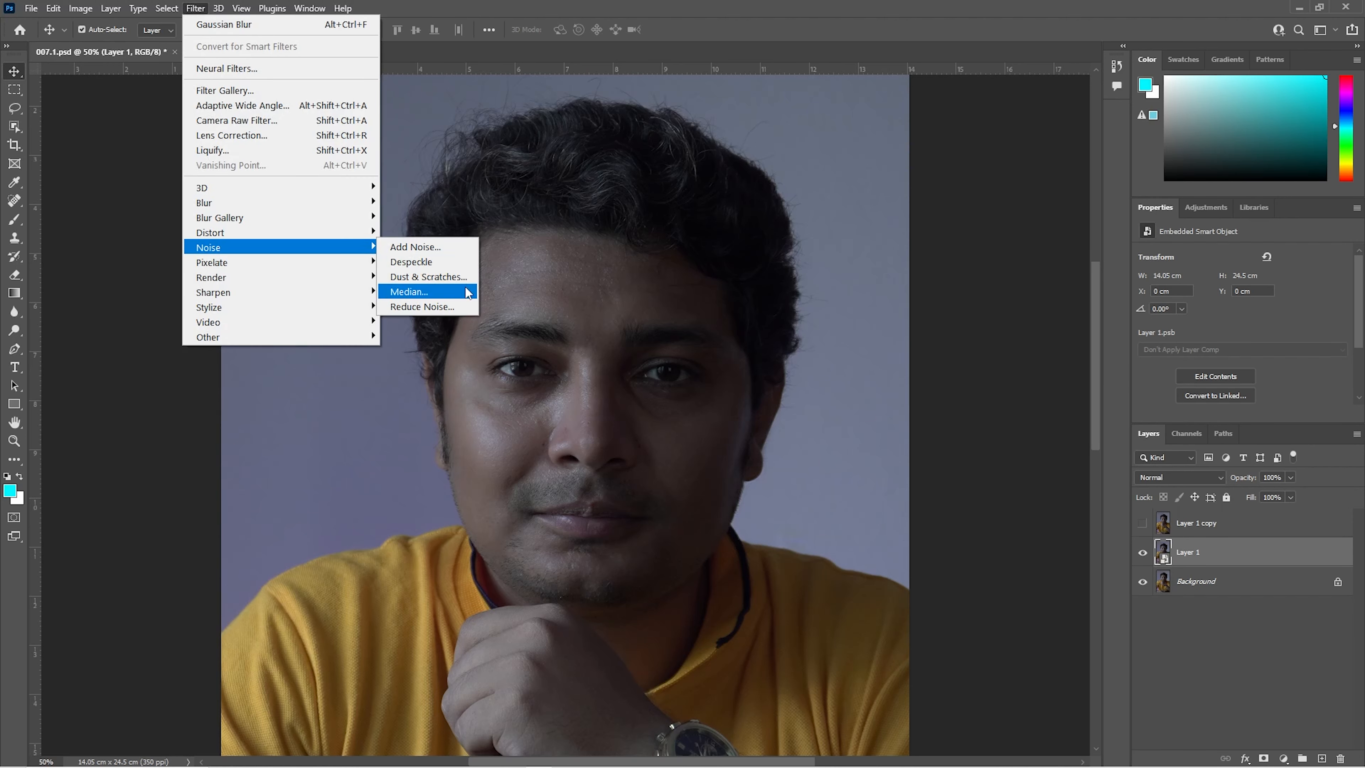
pyautogui.click(465, 292)
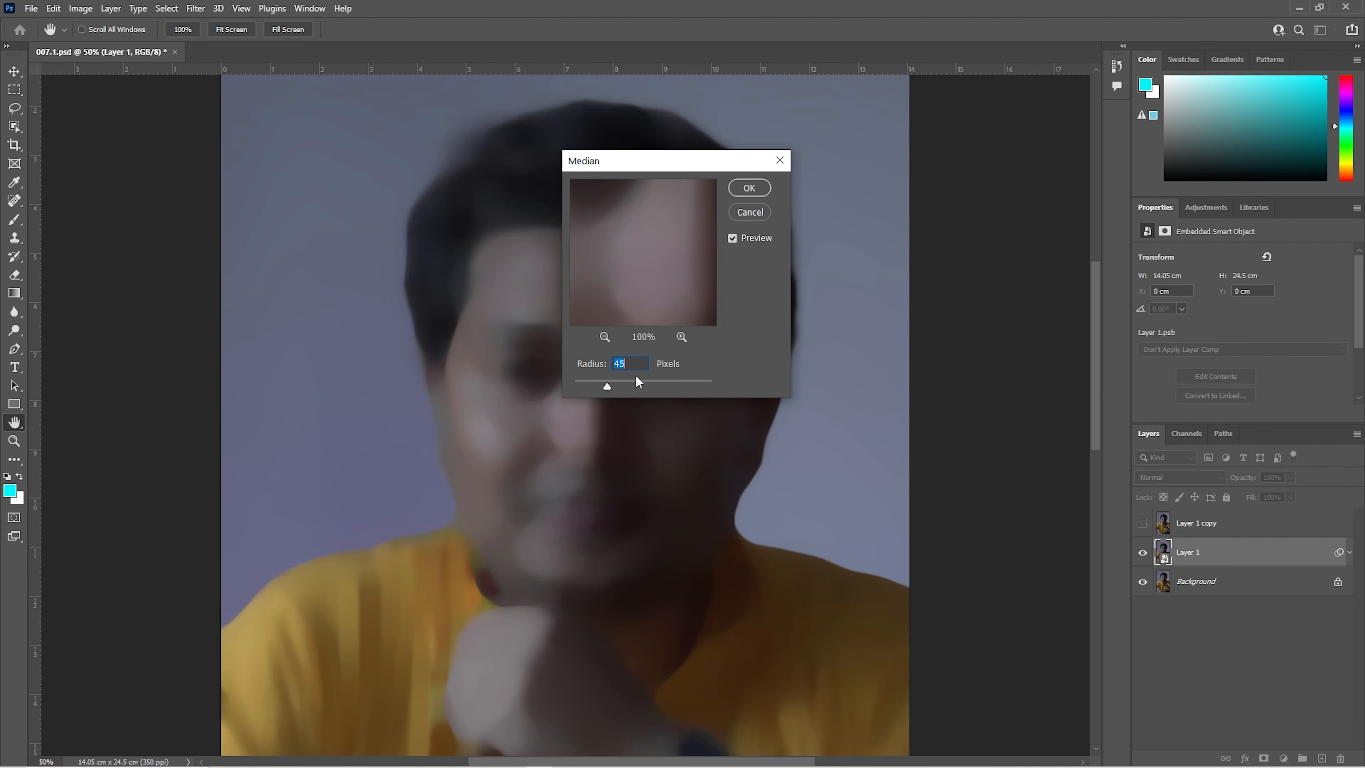
pyautogui.click(760, 191)
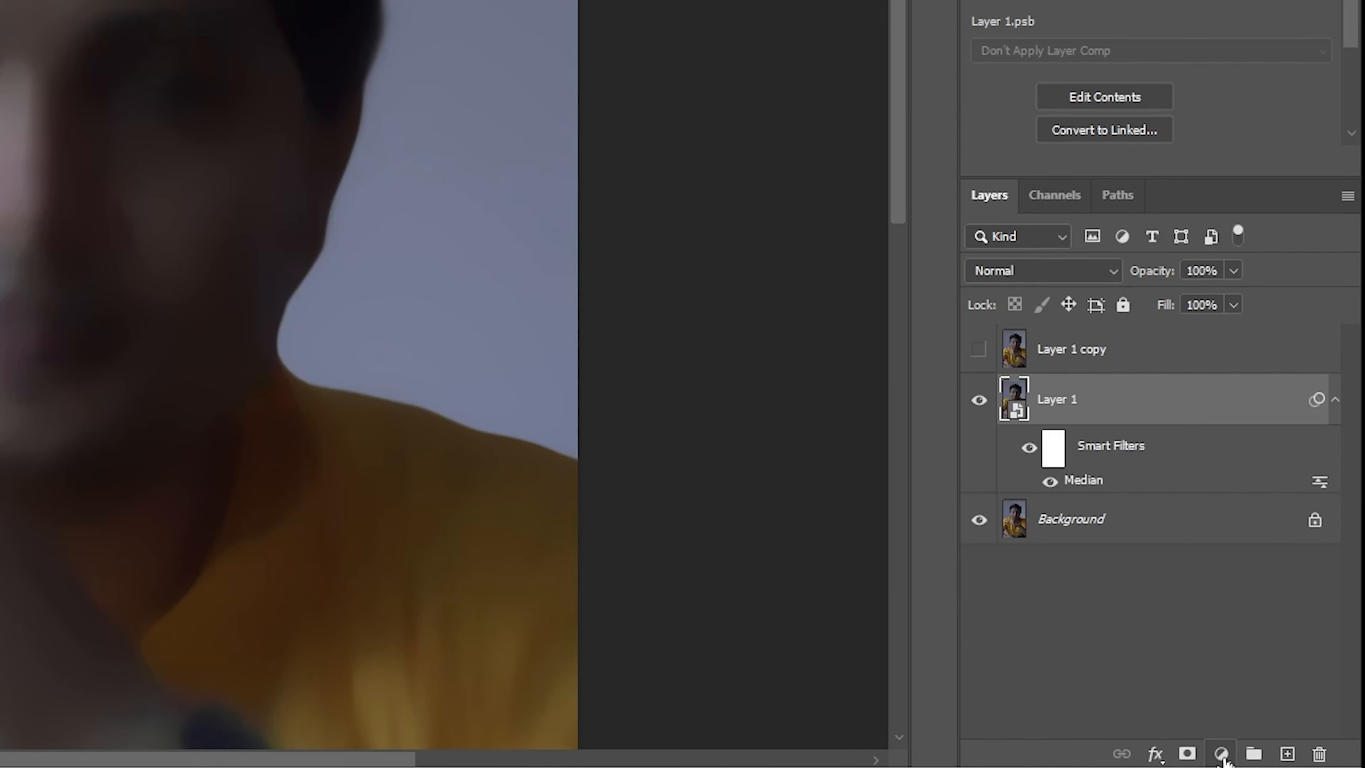
# Step: Add a Solid Color fill layer in neutral gray #777777 above Layer 1
pyautogui.click(1223, 755)
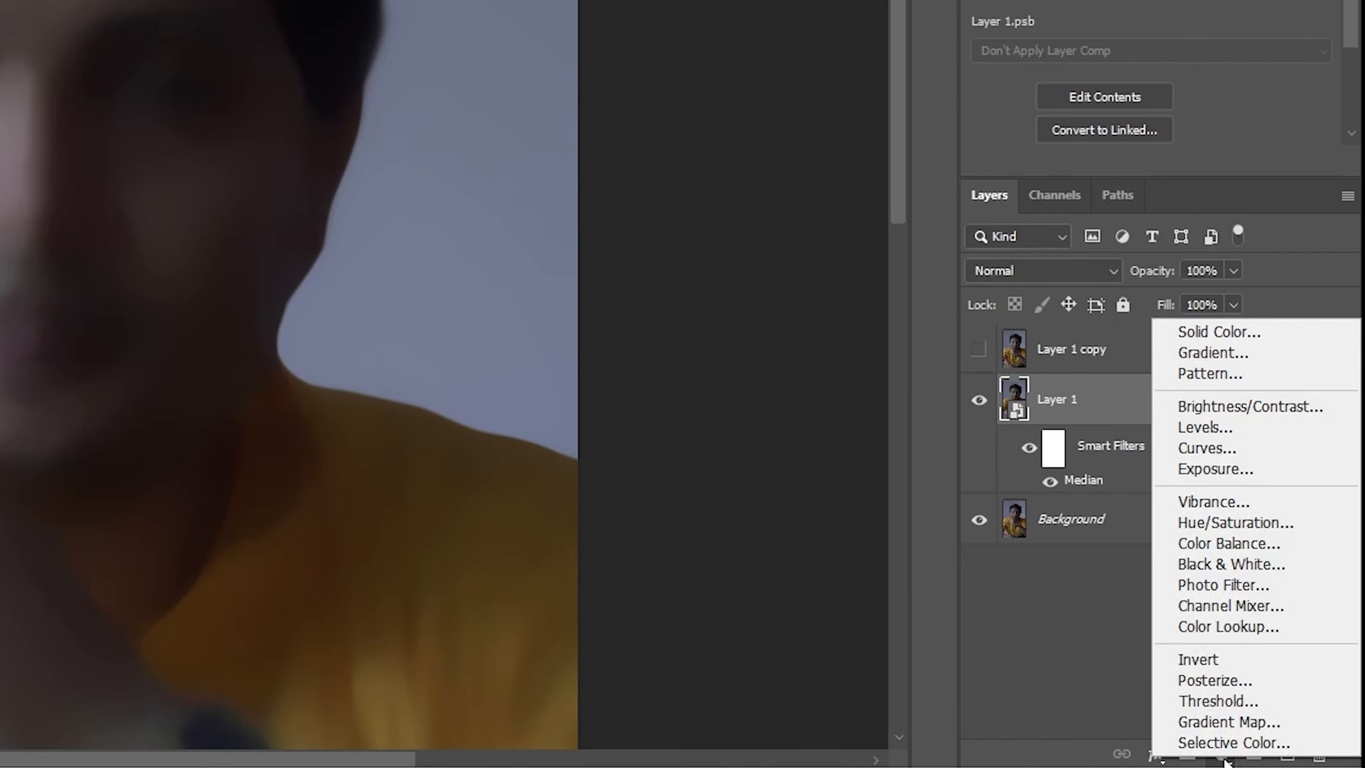
pyautogui.click(1213, 334)
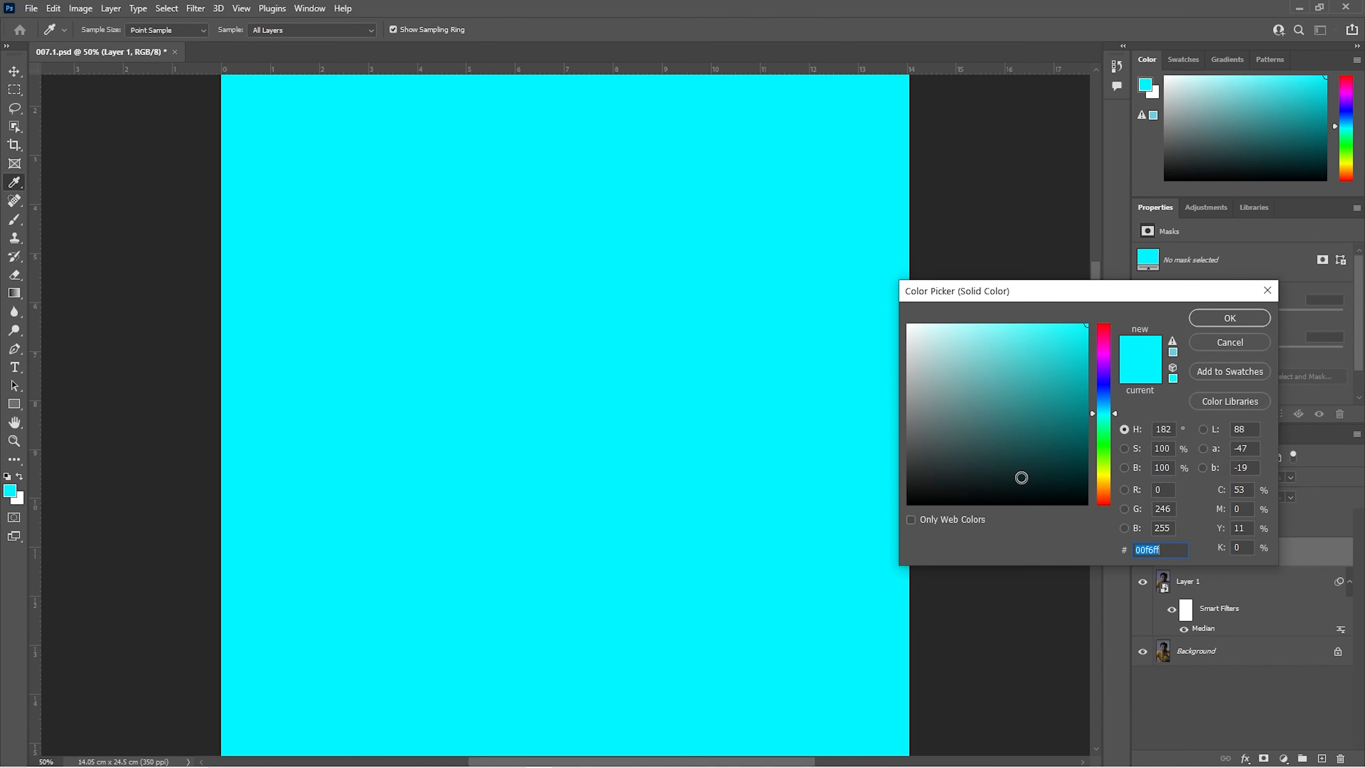
pyautogui.moveTo(1021, 476)
pyautogui.mouseDown()
pyautogui.moveTo(903, 408)
pyautogui.moveTo(907, 420)
pyautogui.mouseUp()
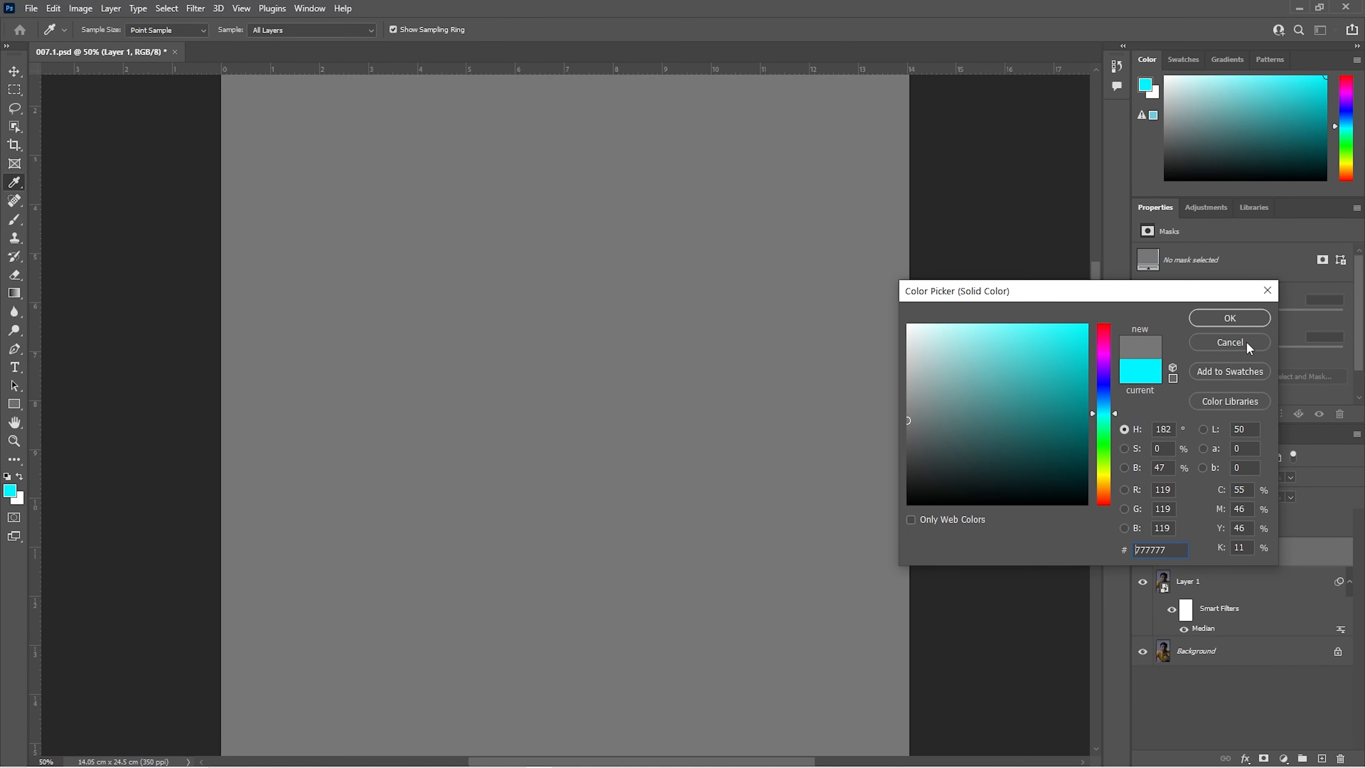
pyautogui.click(1230, 318)
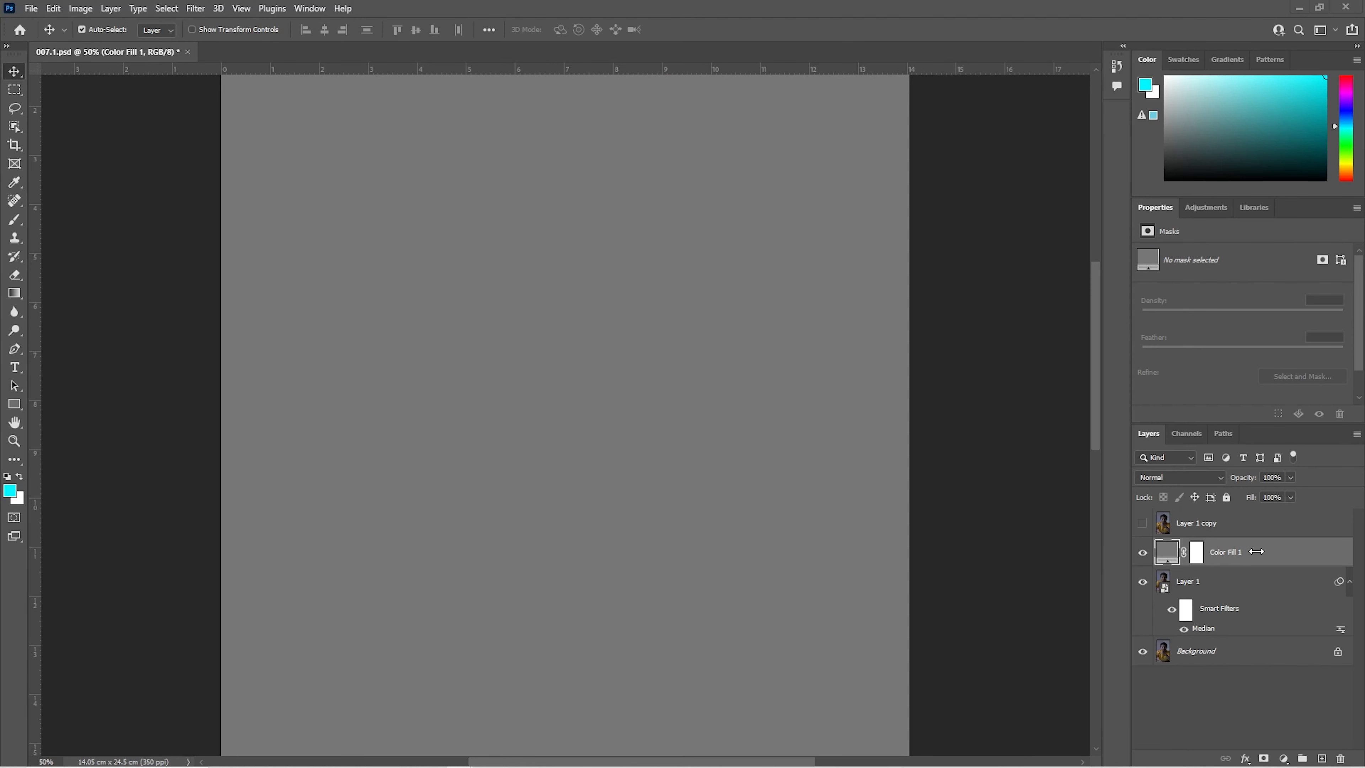
# Step: Convert the gray fill layer to a smart object and set its blend mode to Overlay
pyautogui.rightClick(1258, 556)
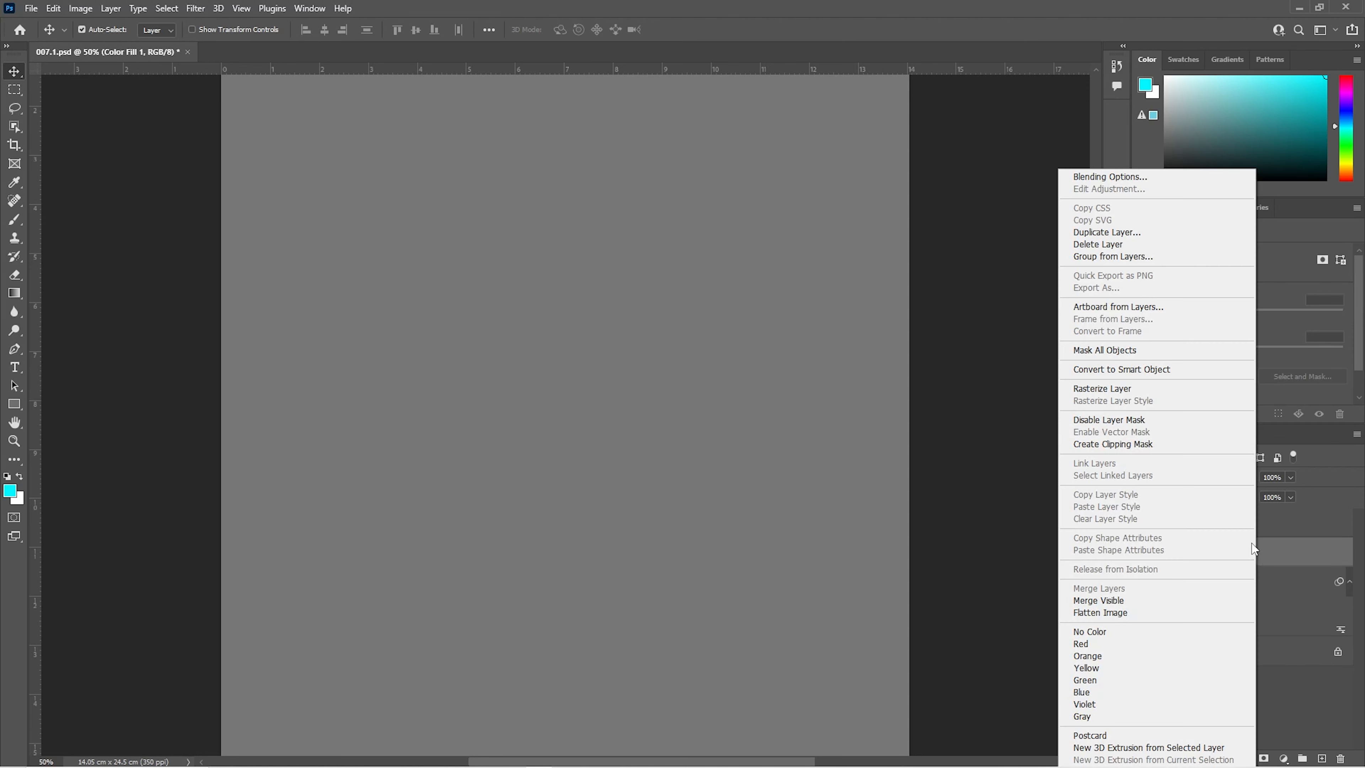
pyautogui.click(1113, 374)
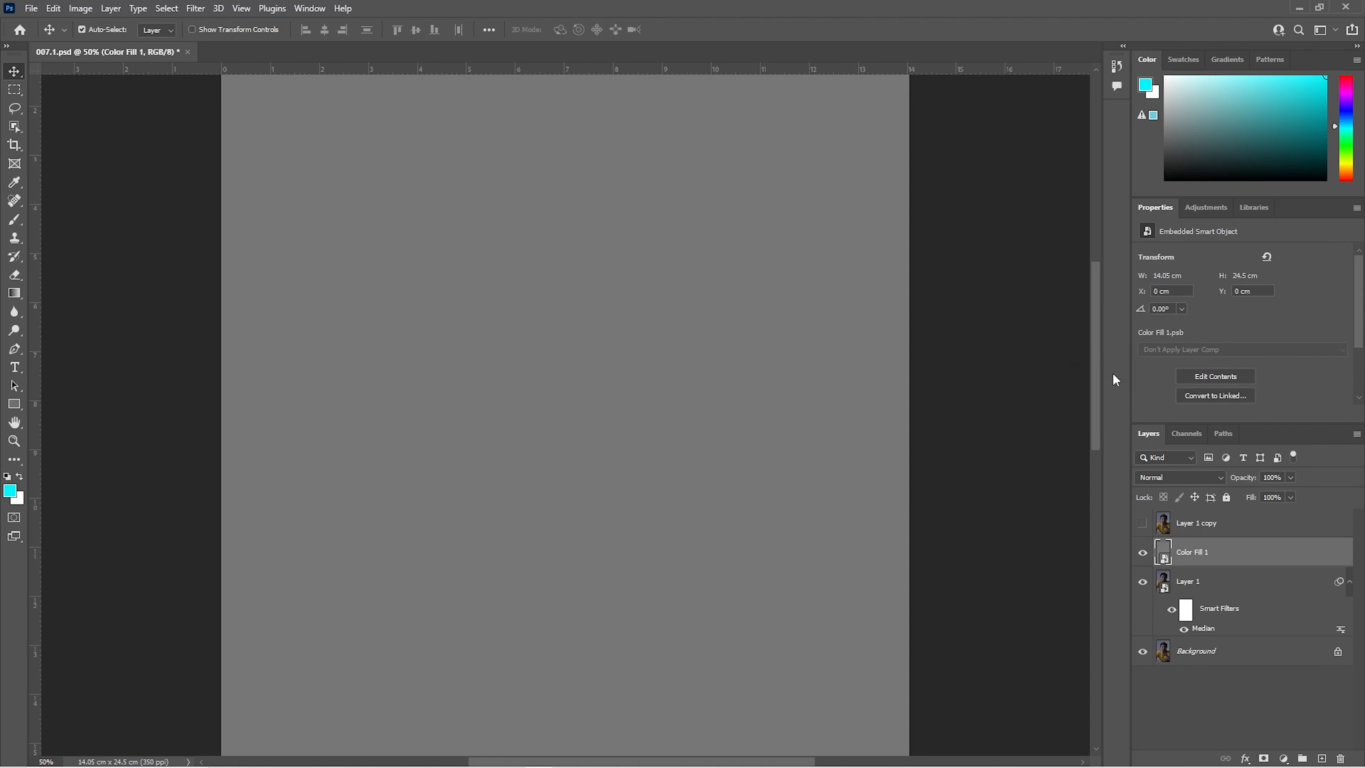
pyautogui.click(1219, 477)
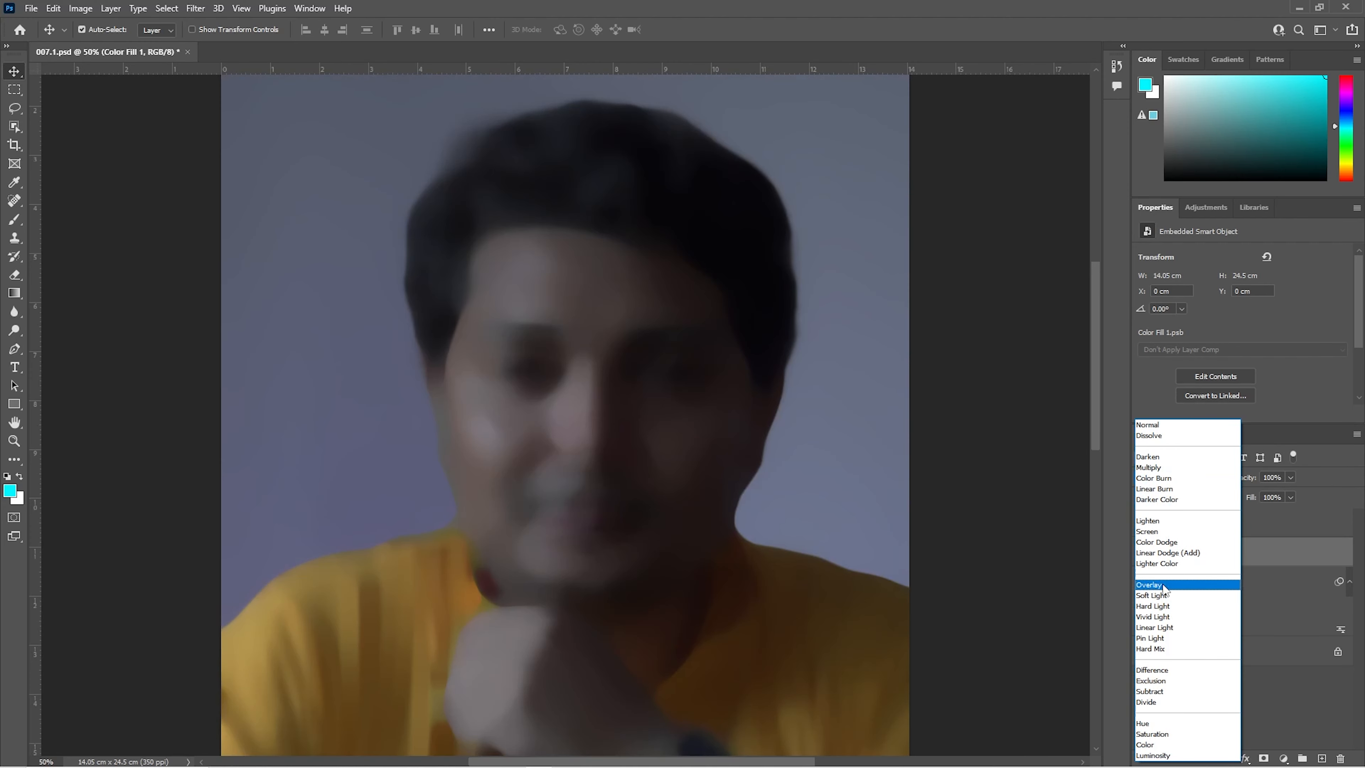
pyautogui.click(1163, 585)
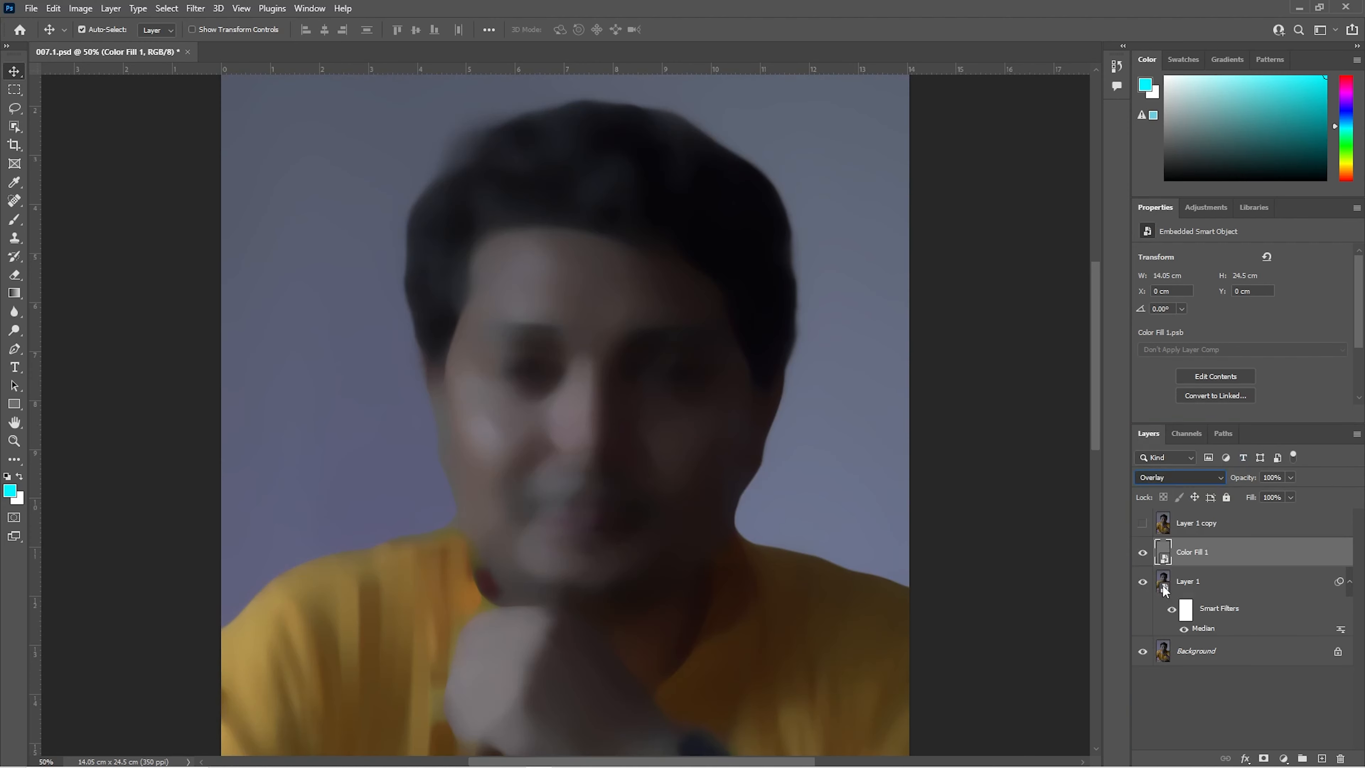
# Step: Apply an Add Noise filter of 8% with Uniform distribution to the gray fill layer
pyautogui.click(194, 10)
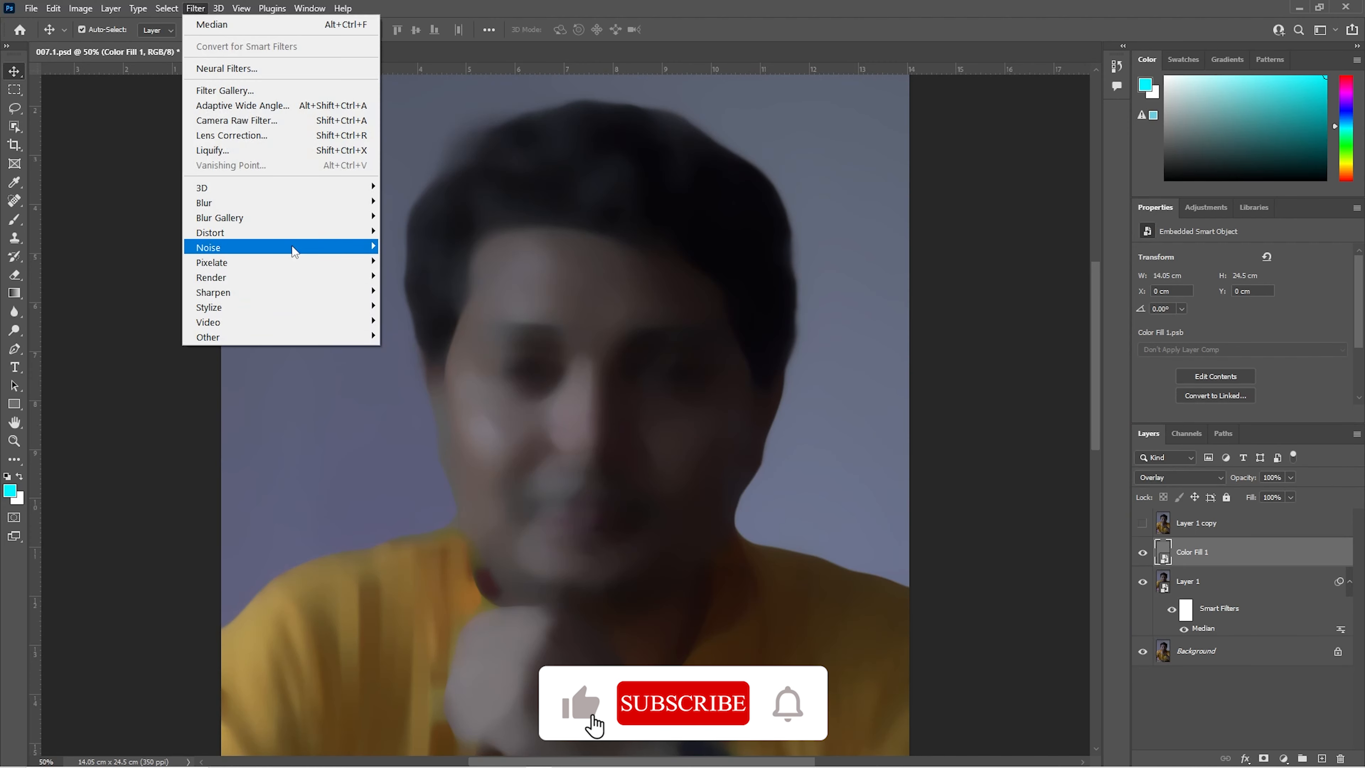
pyautogui.moveTo(294, 251)
pyautogui.click(415, 246)
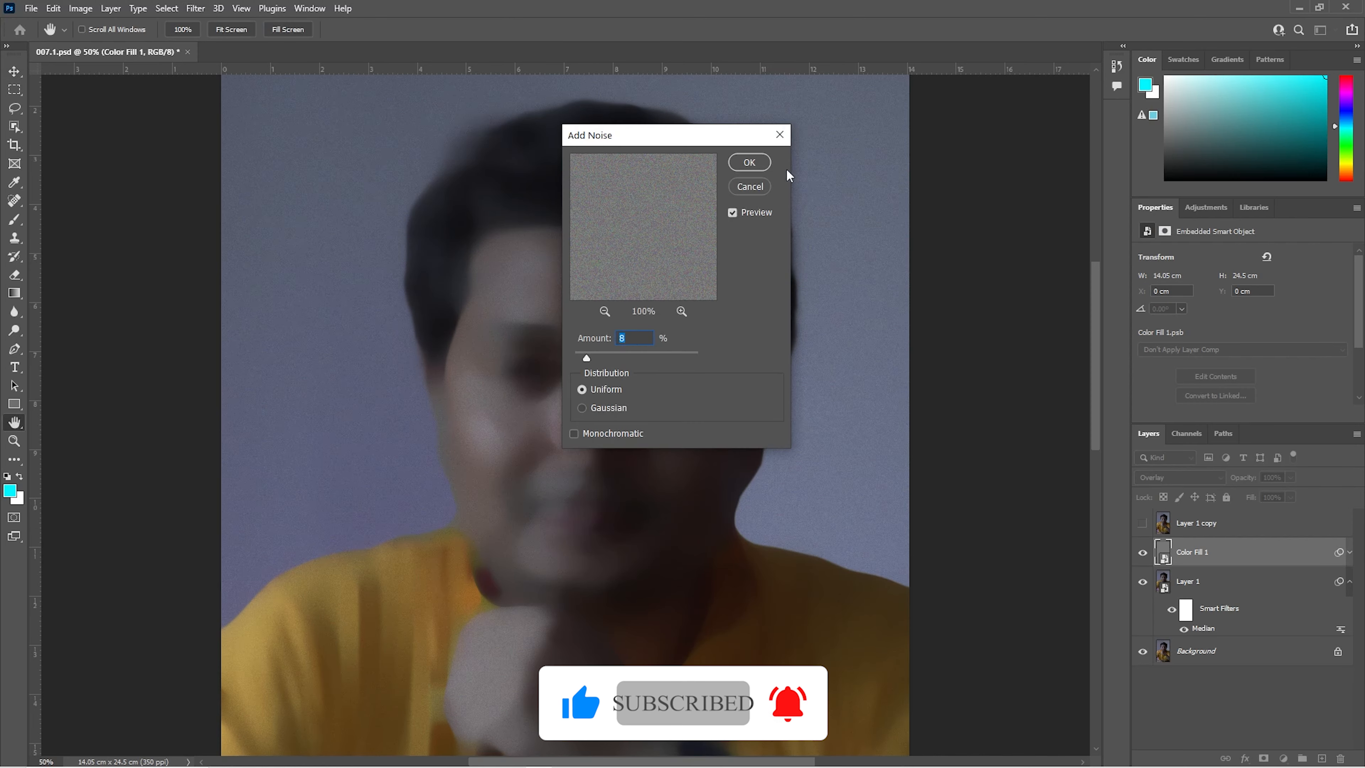
pyautogui.click(763, 163)
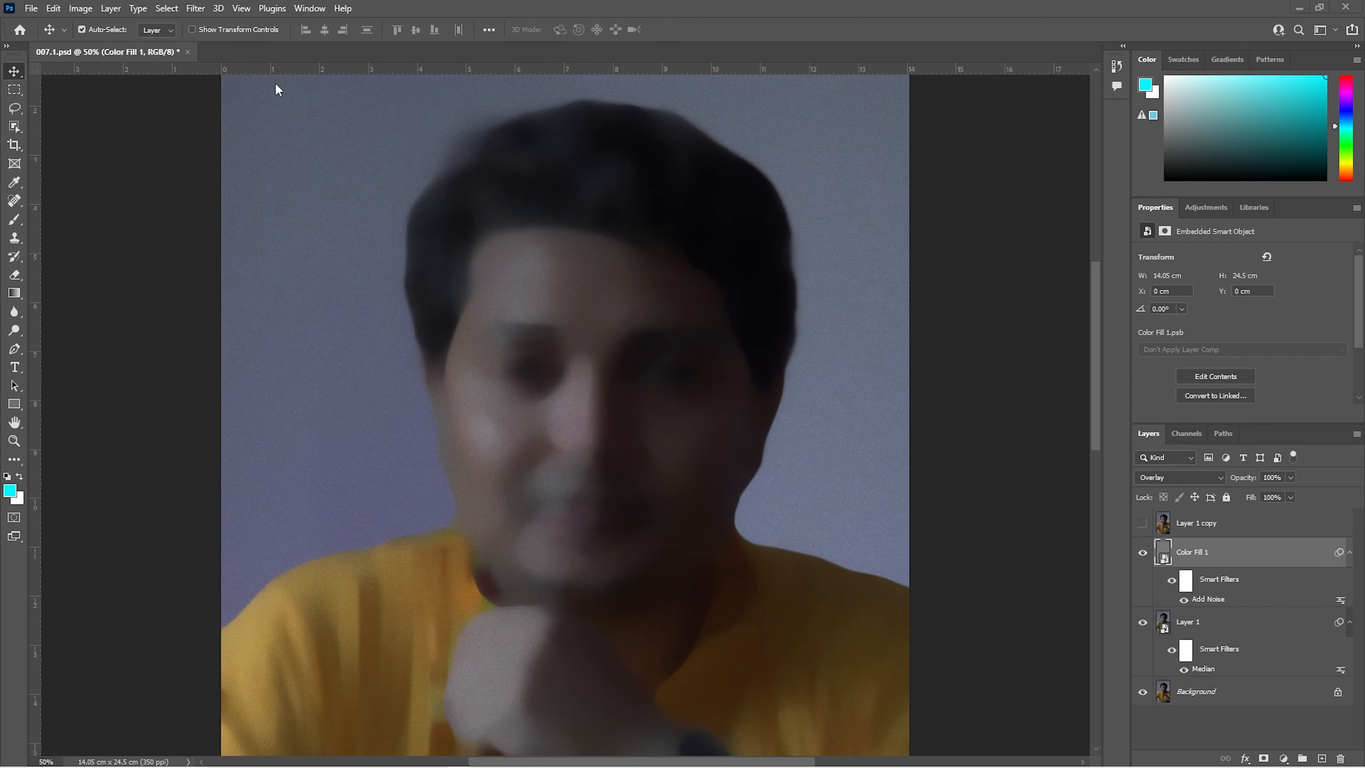
# Step: Apply a Gaussian Blur with a 1.0-pixel radius to the gray fill layer
pyautogui.click(195, 9)
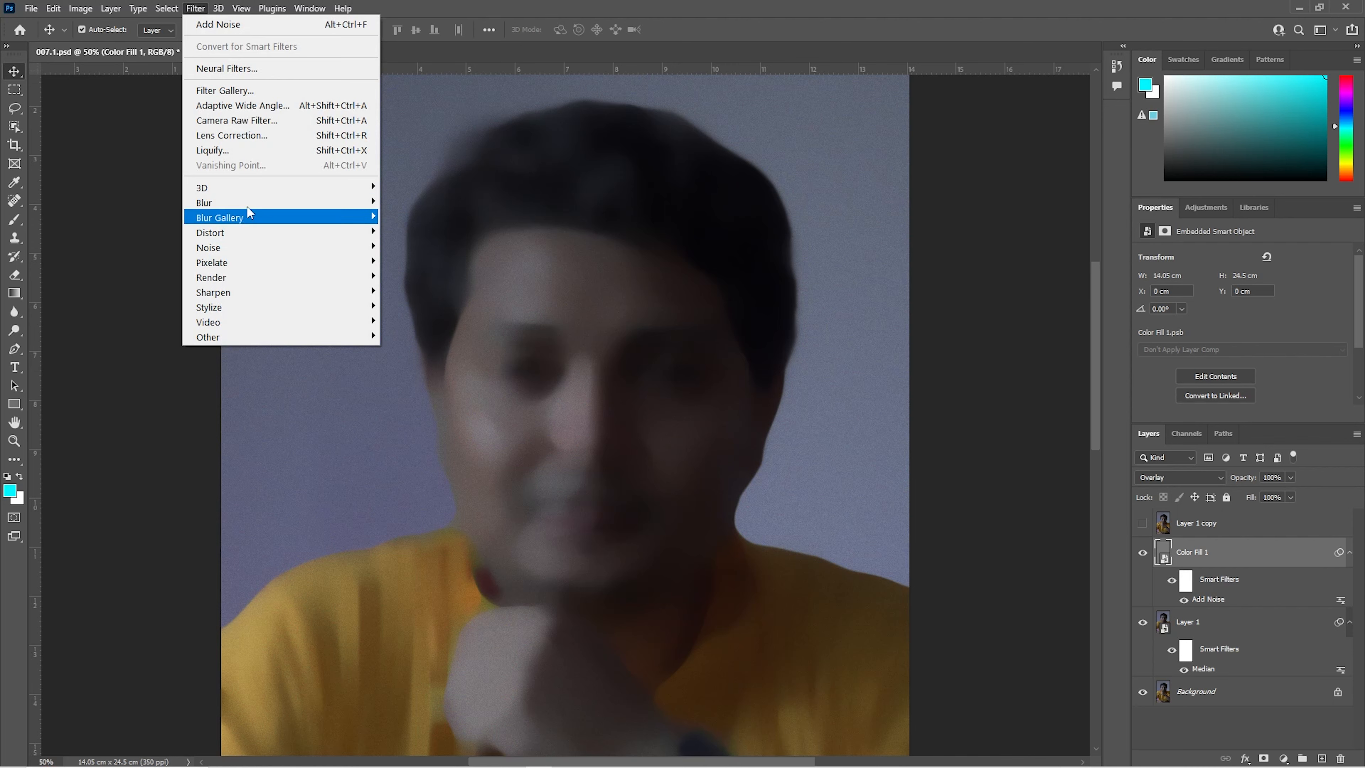
pyautogui.moveTo(241, 202)
pyautogui.click(420, 262)
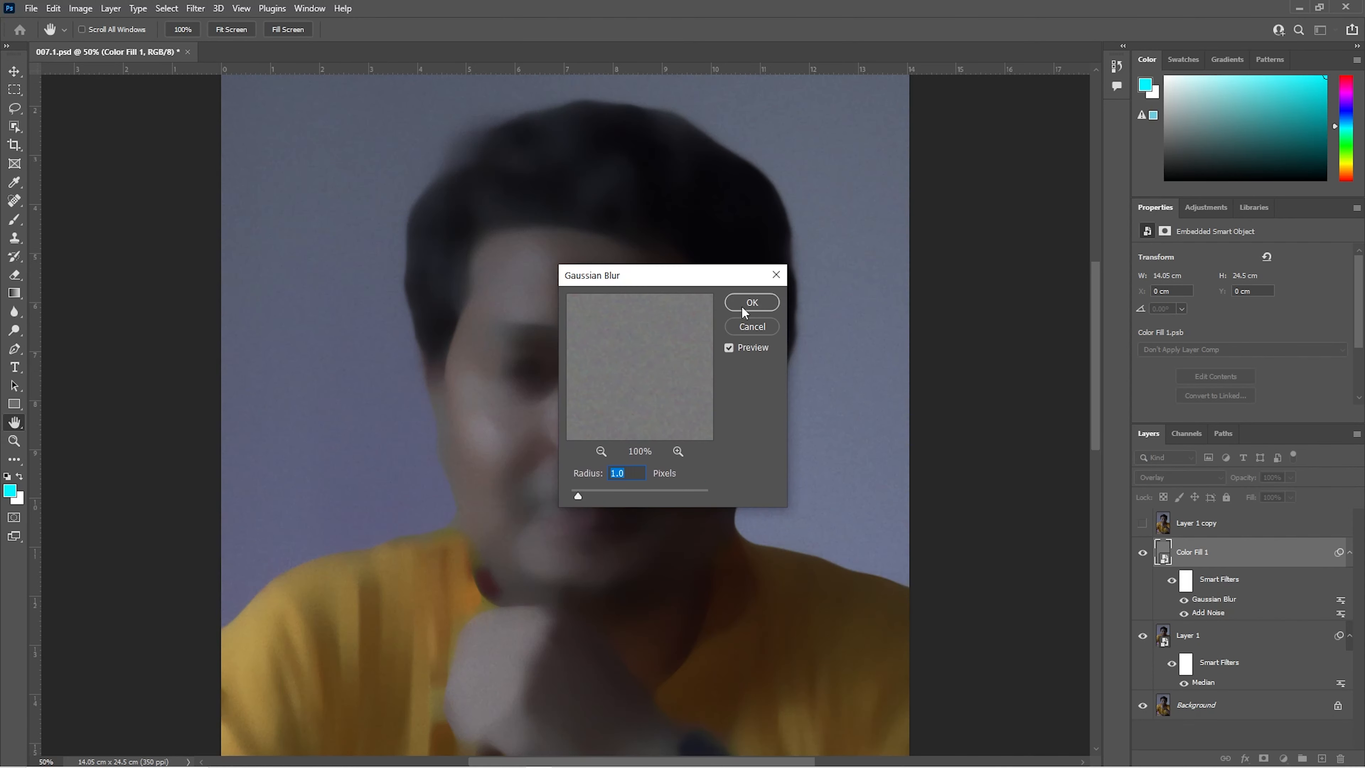
pyautogui.click(765, 303)
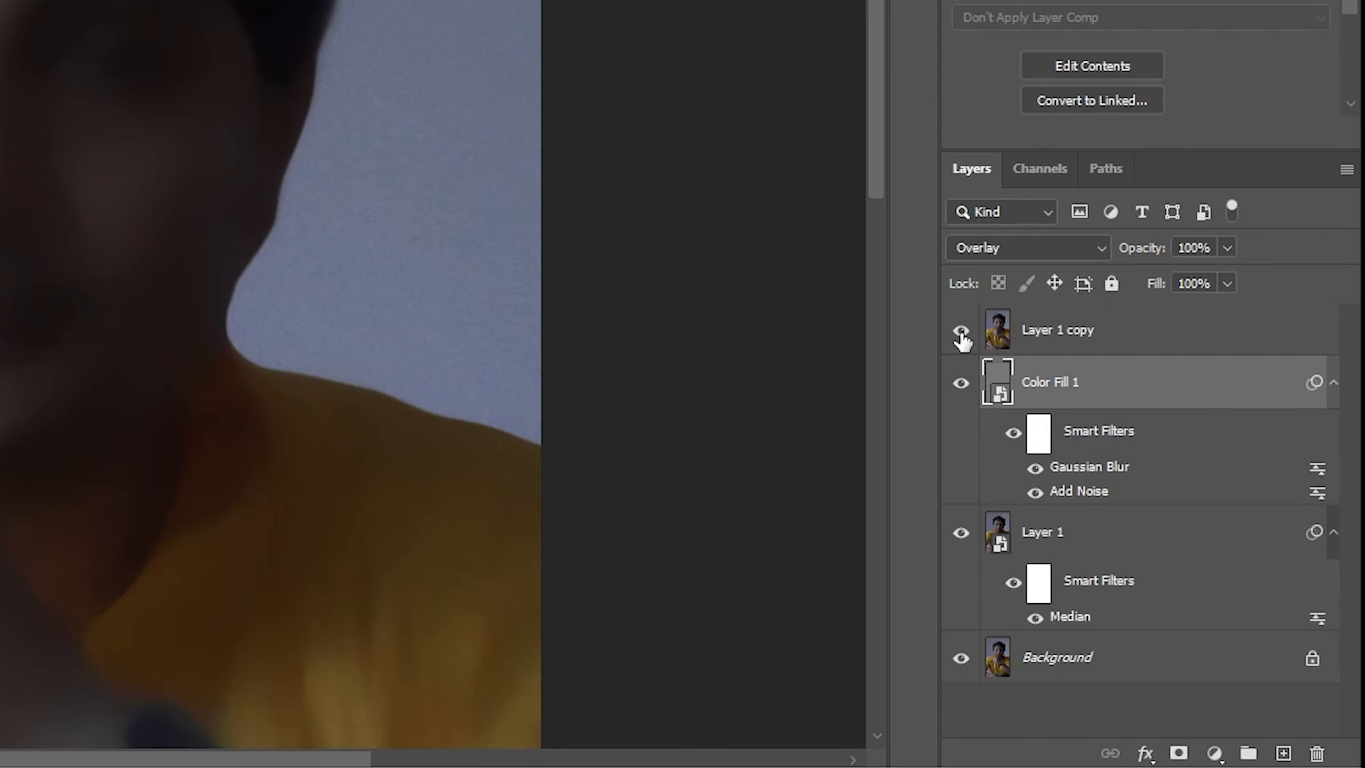
# Step: Show the top layer, Layer 1 copy, and set its blend mode to Vivid Light
pyautogui.click(959, 331)
pyautogui.click(1052, 340)
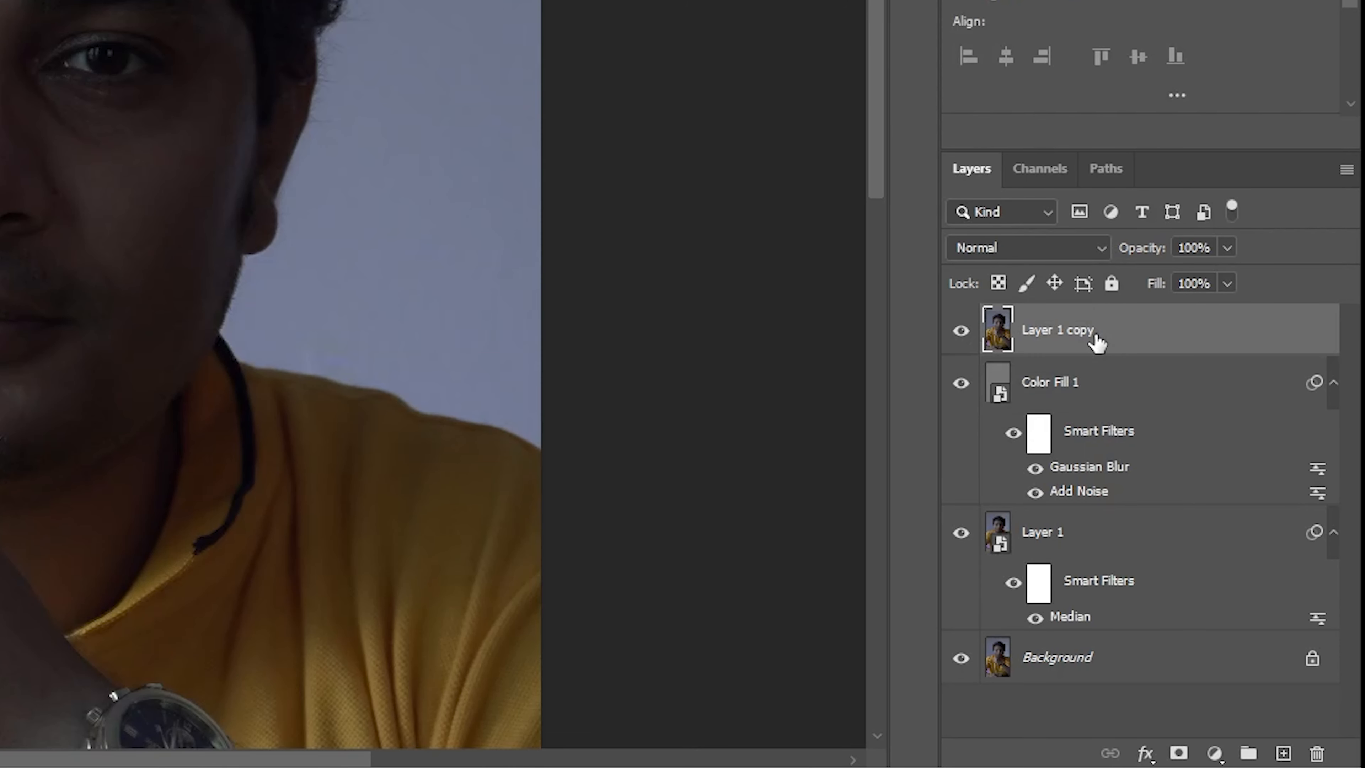
pyautogui.click(1074, 250)
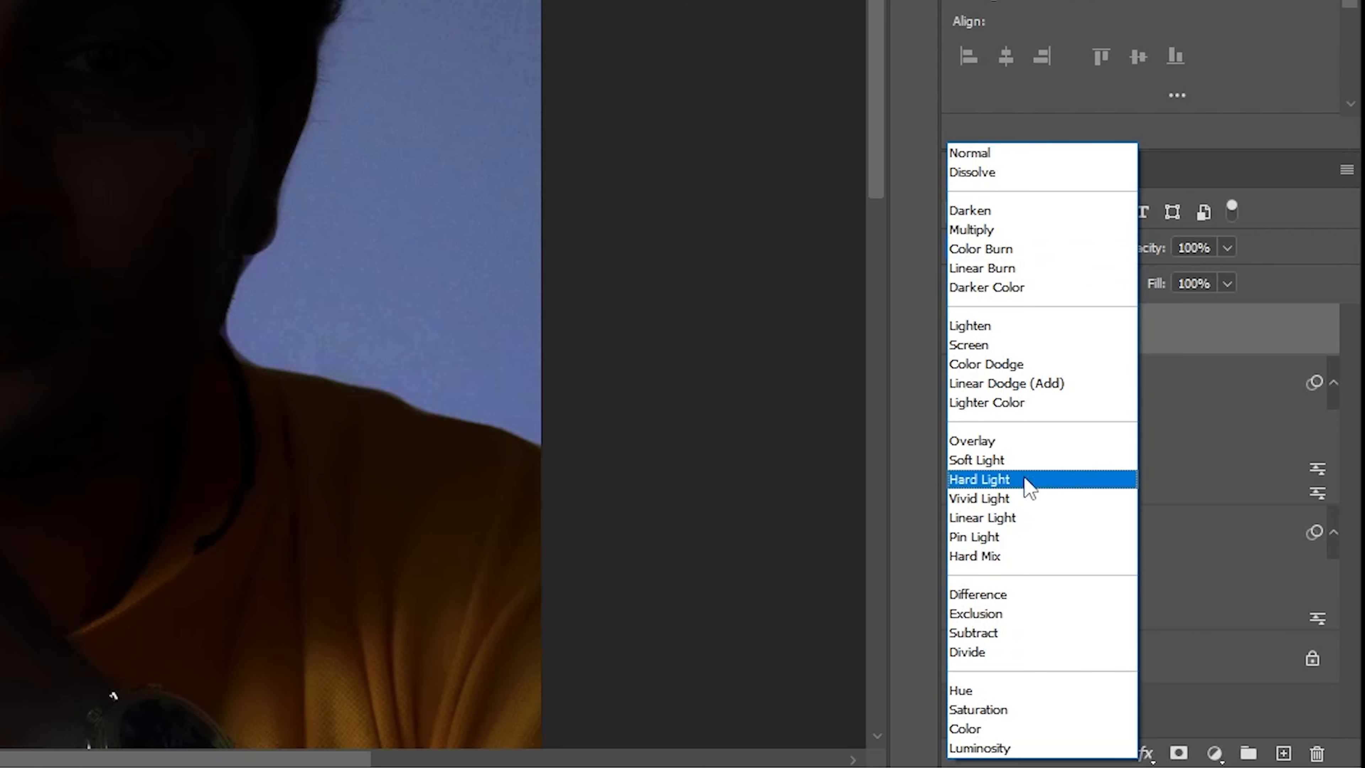
pyautogui.click(1020, 498)
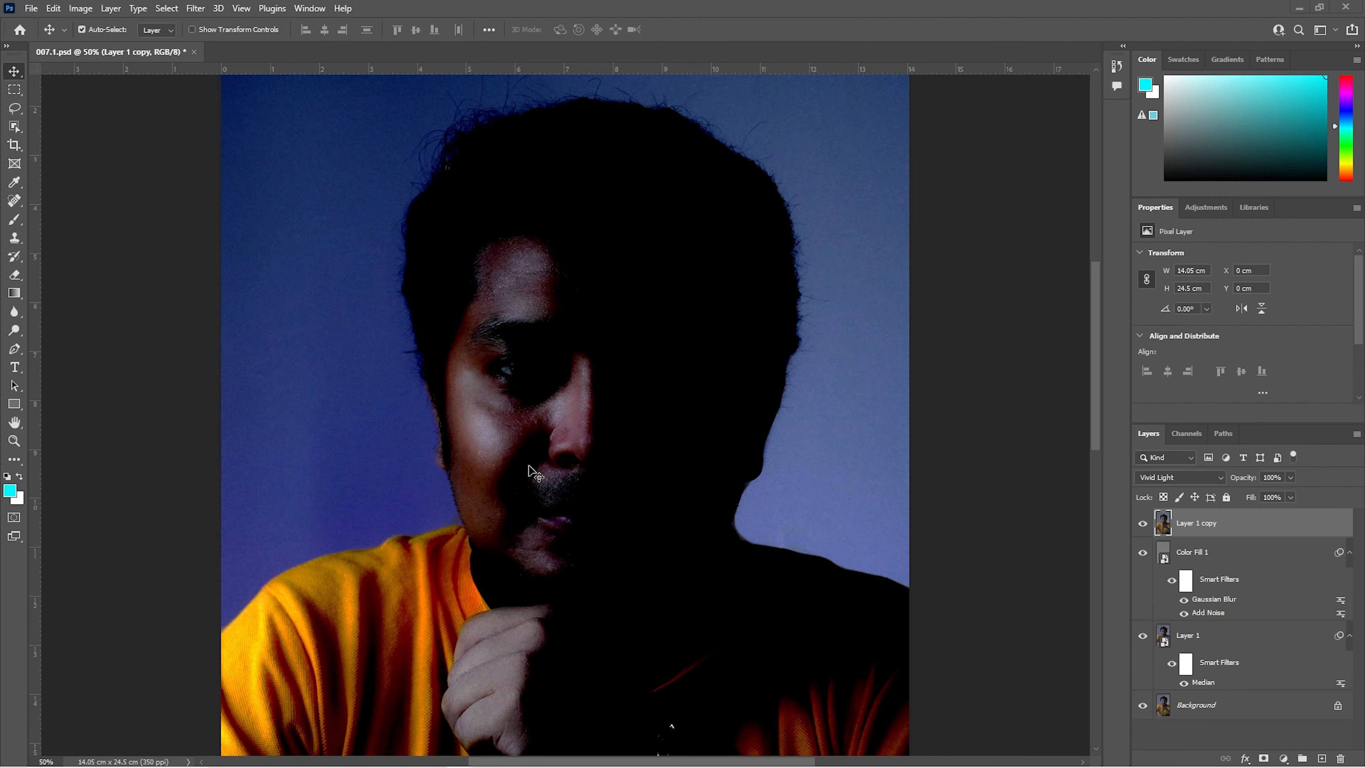
# Step: Apply a High Pass filter with a 0.5-pixel radius to Layer 1 copy
pyautogui.click(195, 8)
pyautogui.moveTo(247, 342)
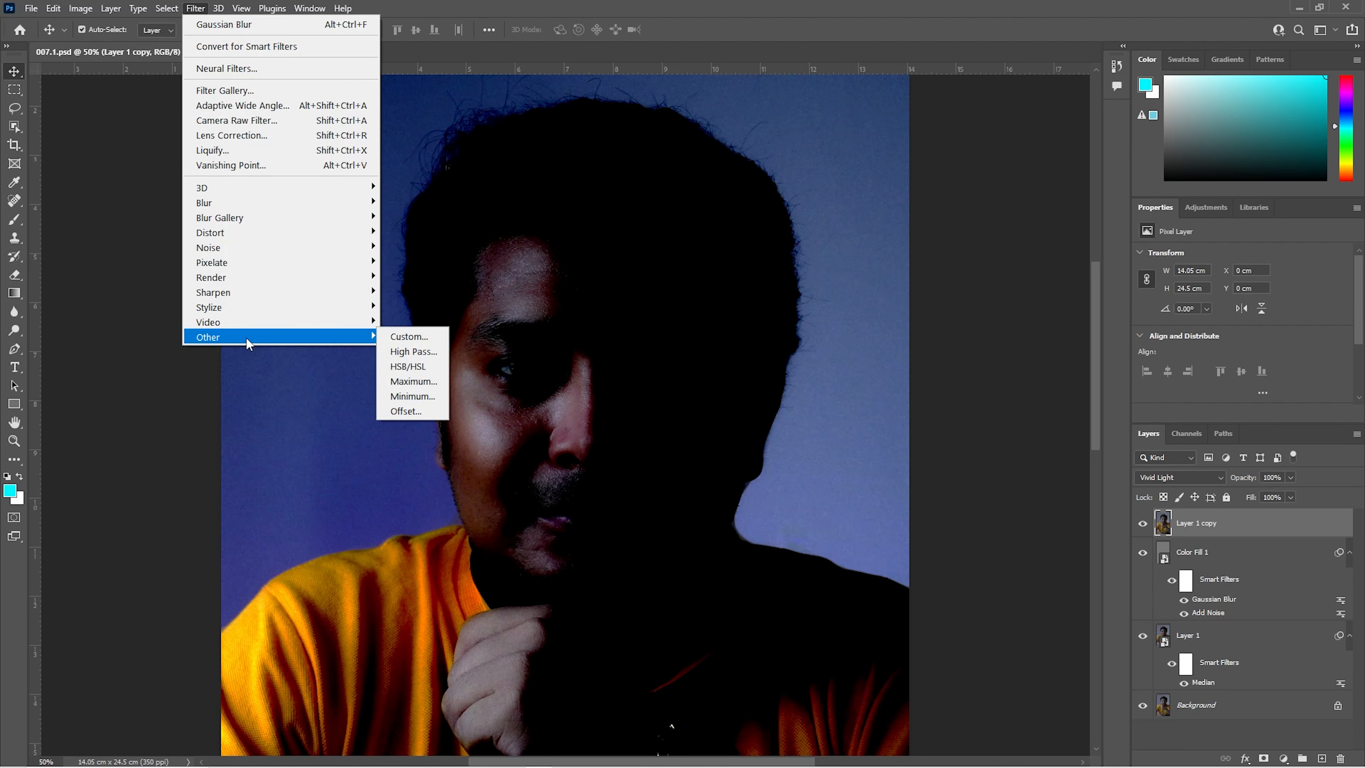
pyautogui.click(414, 352)
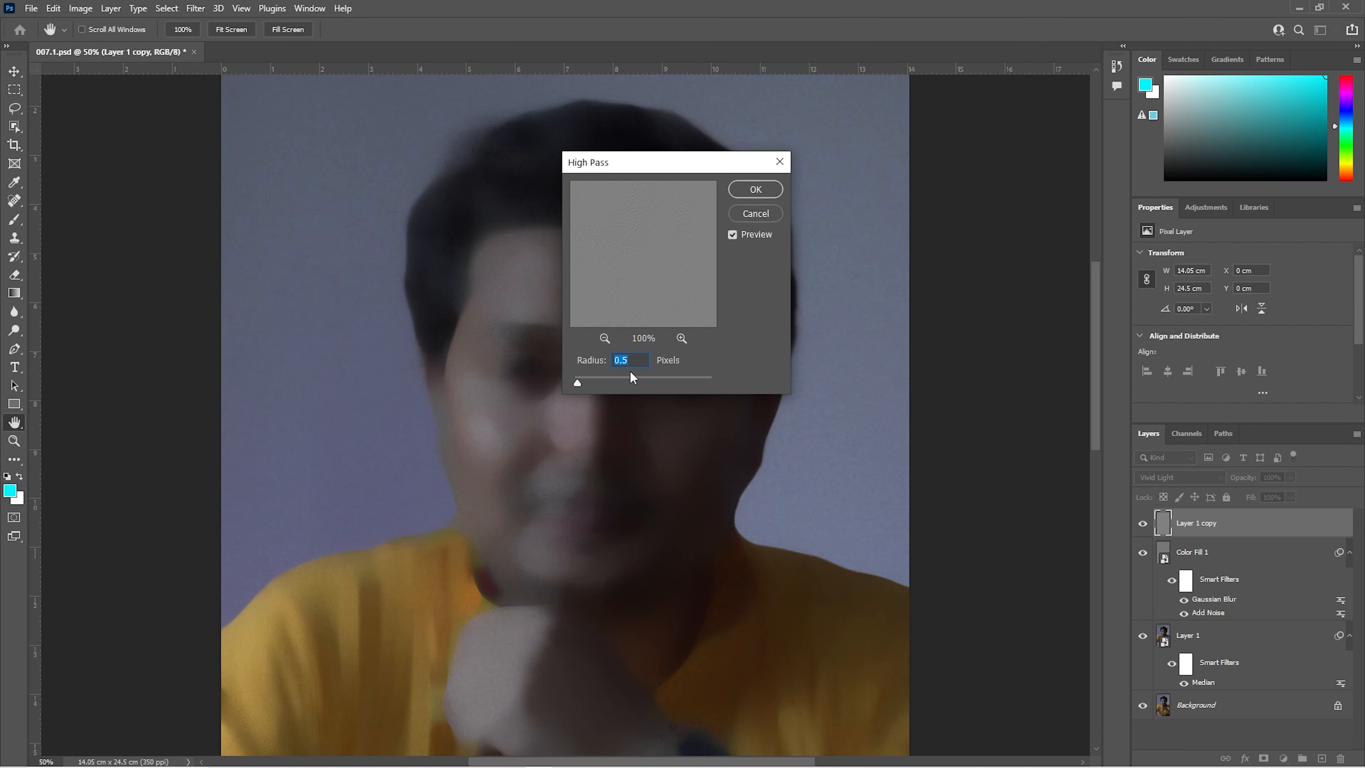
pyautogui.click(755, 189)
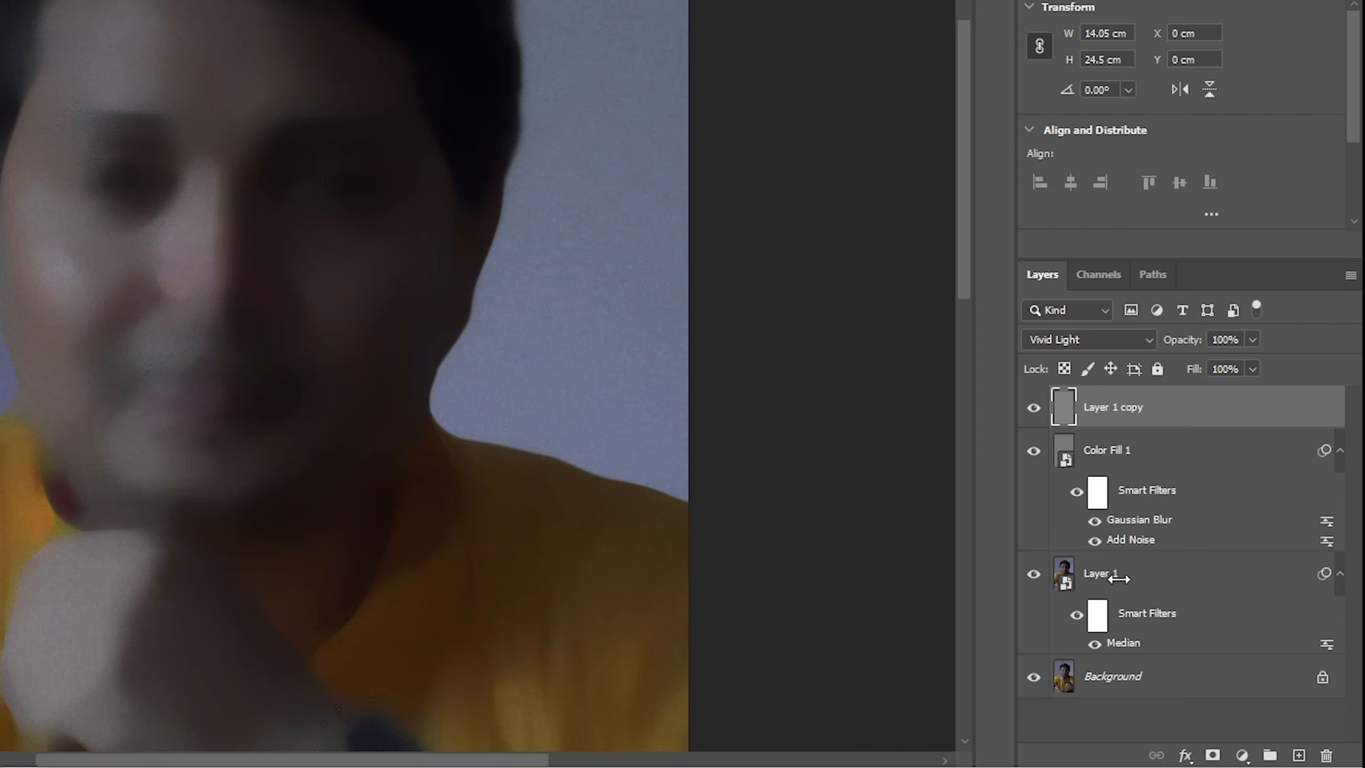
# Step: Group Layer 1 copy, Color Fill 1 and Layer 1 together above the Background
pyautogui.keyDown('shift'); pyautogui.click(1128, 583); pyautogui.keyUp('shift')
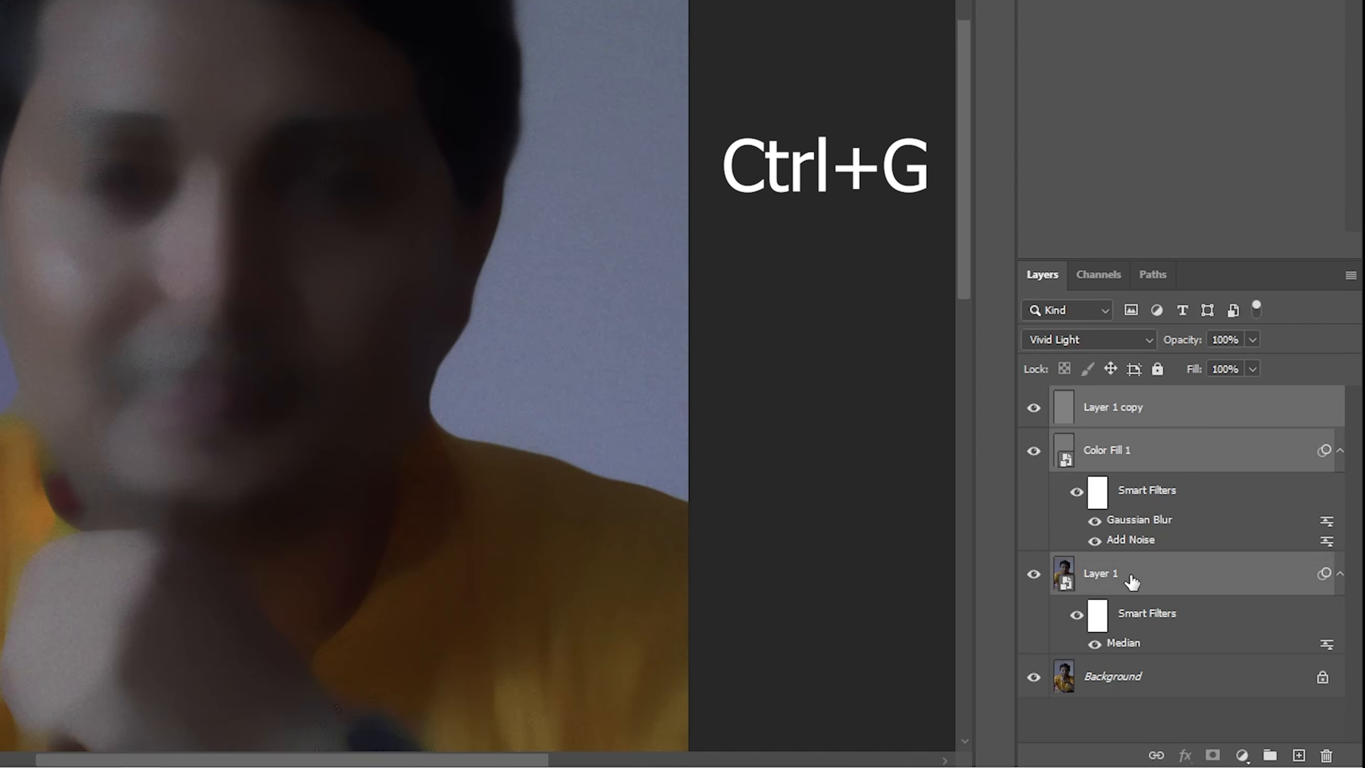
pyautogui.hotkey('ctrl', 'g')
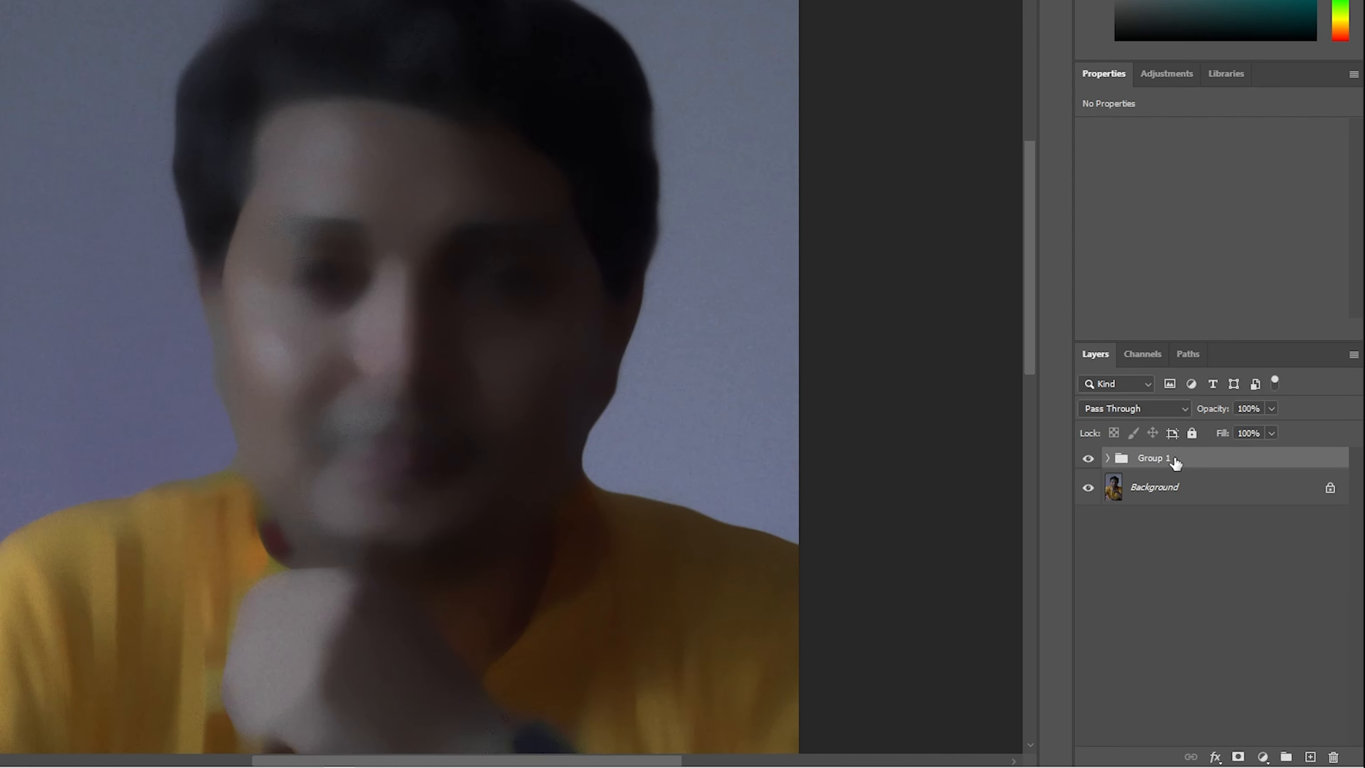
# Step: Set the group's Blend If range for the Underlying Layer to 17 and 198, and add a layer mask to the group
pyautogui.rightClick(1153, 393)
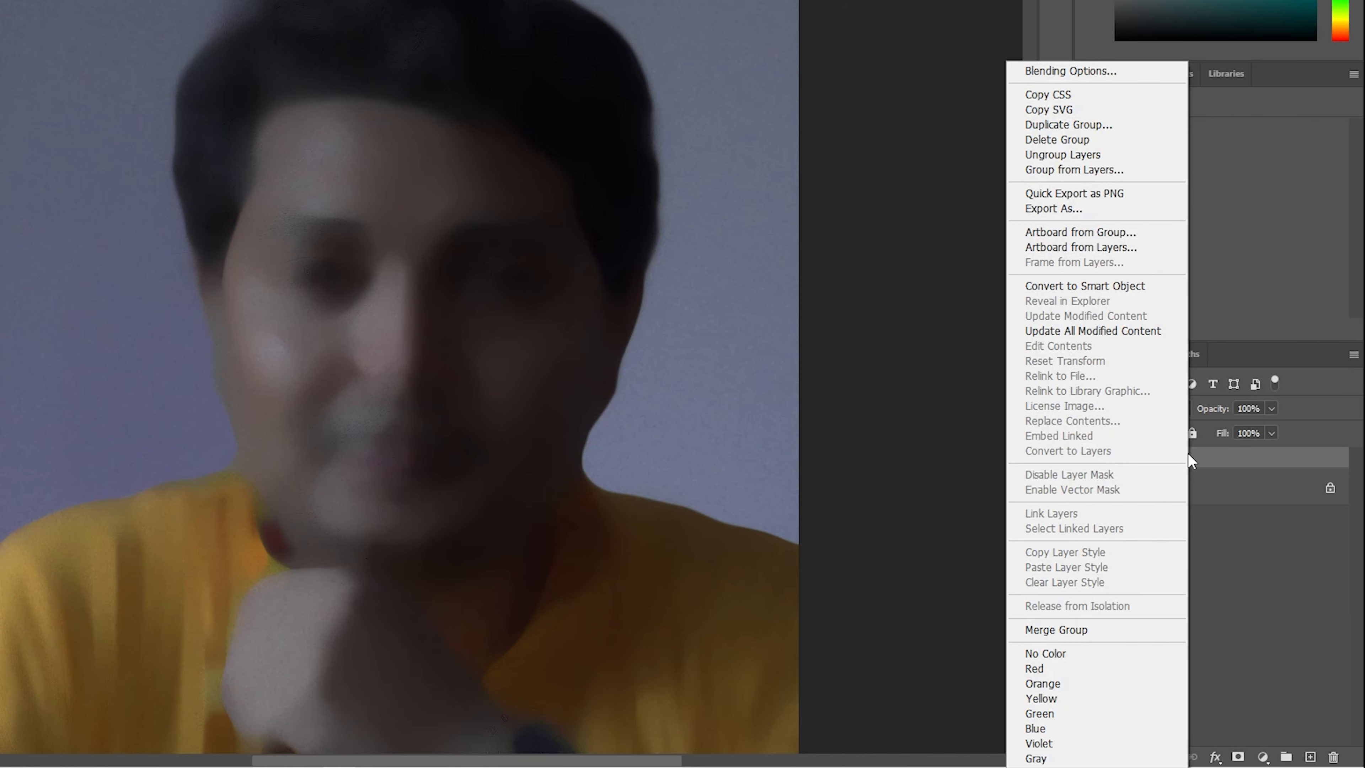
pyautogui.click(1083, 69)
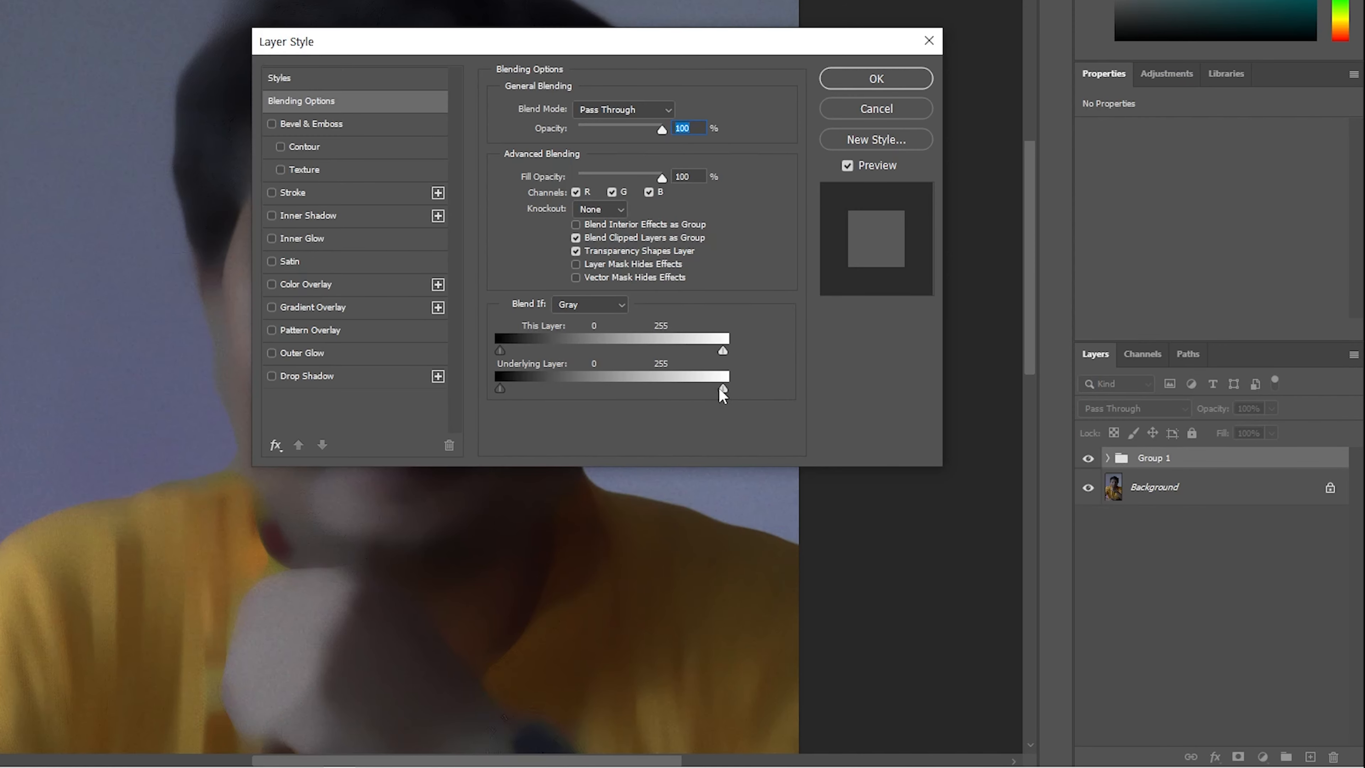
pyautogui.moveTo(723, 388); pyautogui.dragTo(673, 388)
pyautogui.moveTo(501, 392); pyautogui.dragTo(515, 390)
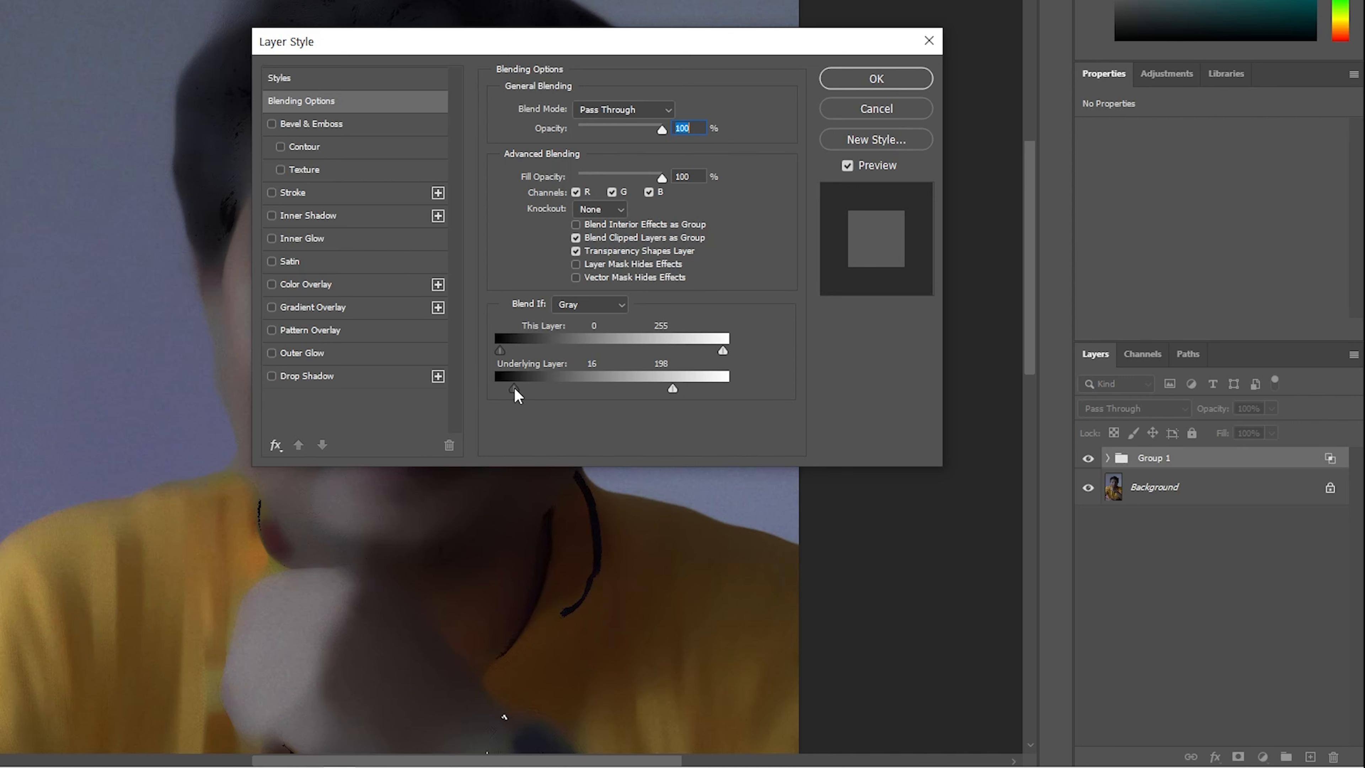
pyautogui.click(861, 85)
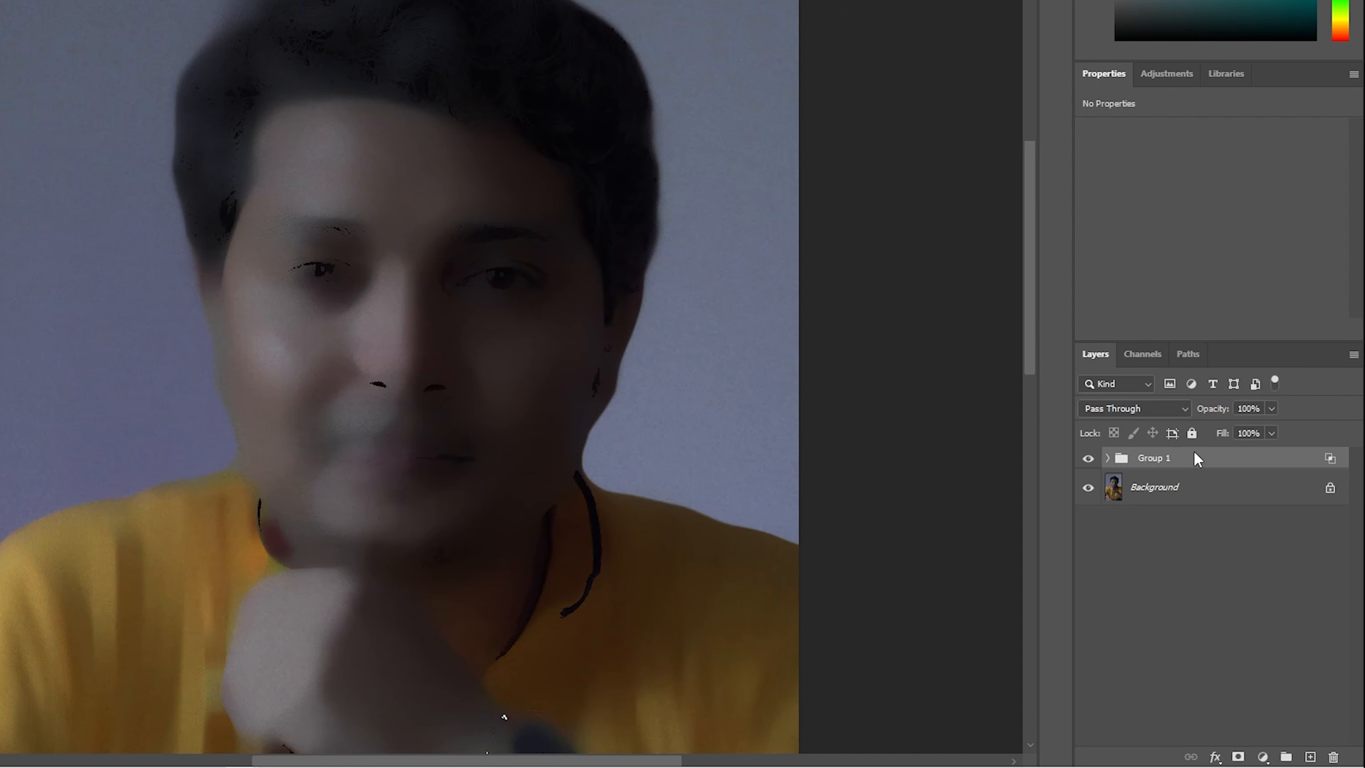
pyautogui.click(1239, 757)
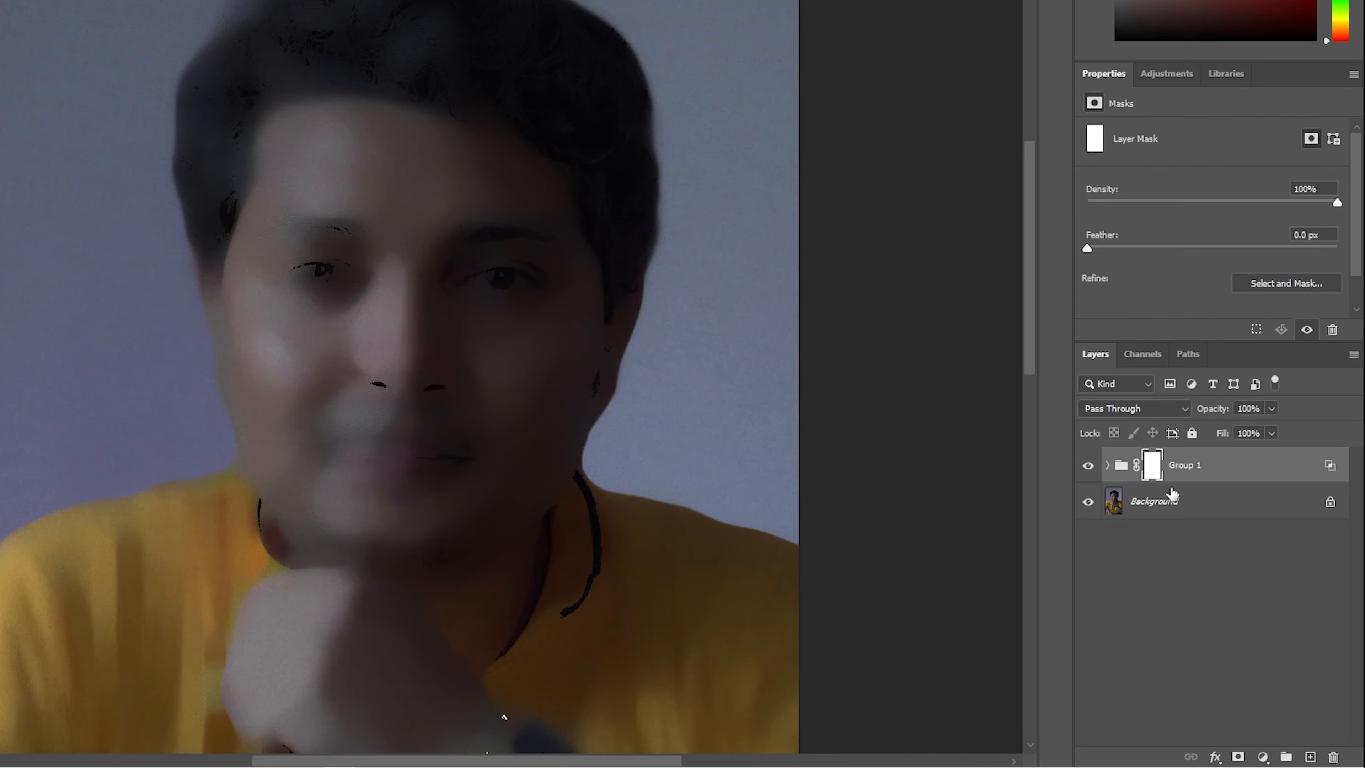
# Step: Invert the group's layer mask to black and set up the Brush tool at 100% opacity with a 139 px size
pyautogui.hotkey('ctrl', 'i')
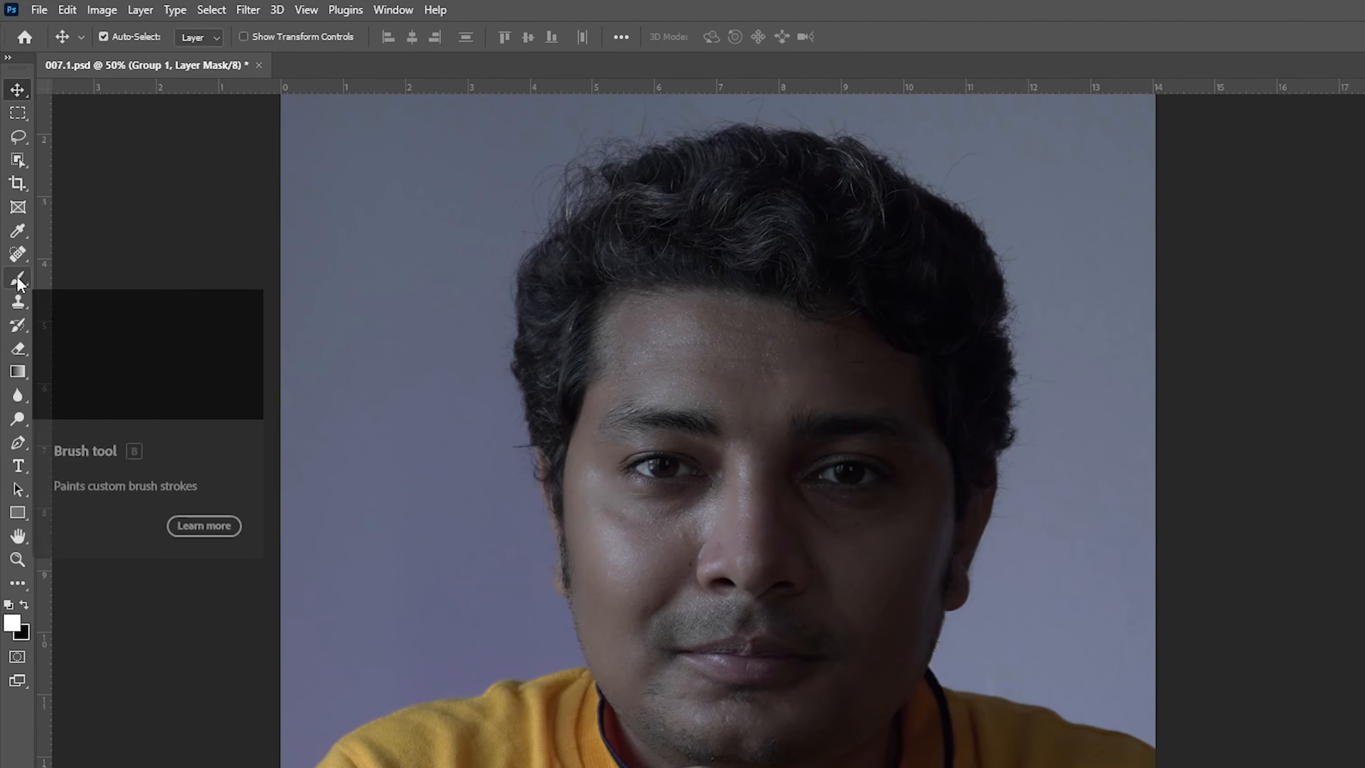
pyautogui.click(17, 262)
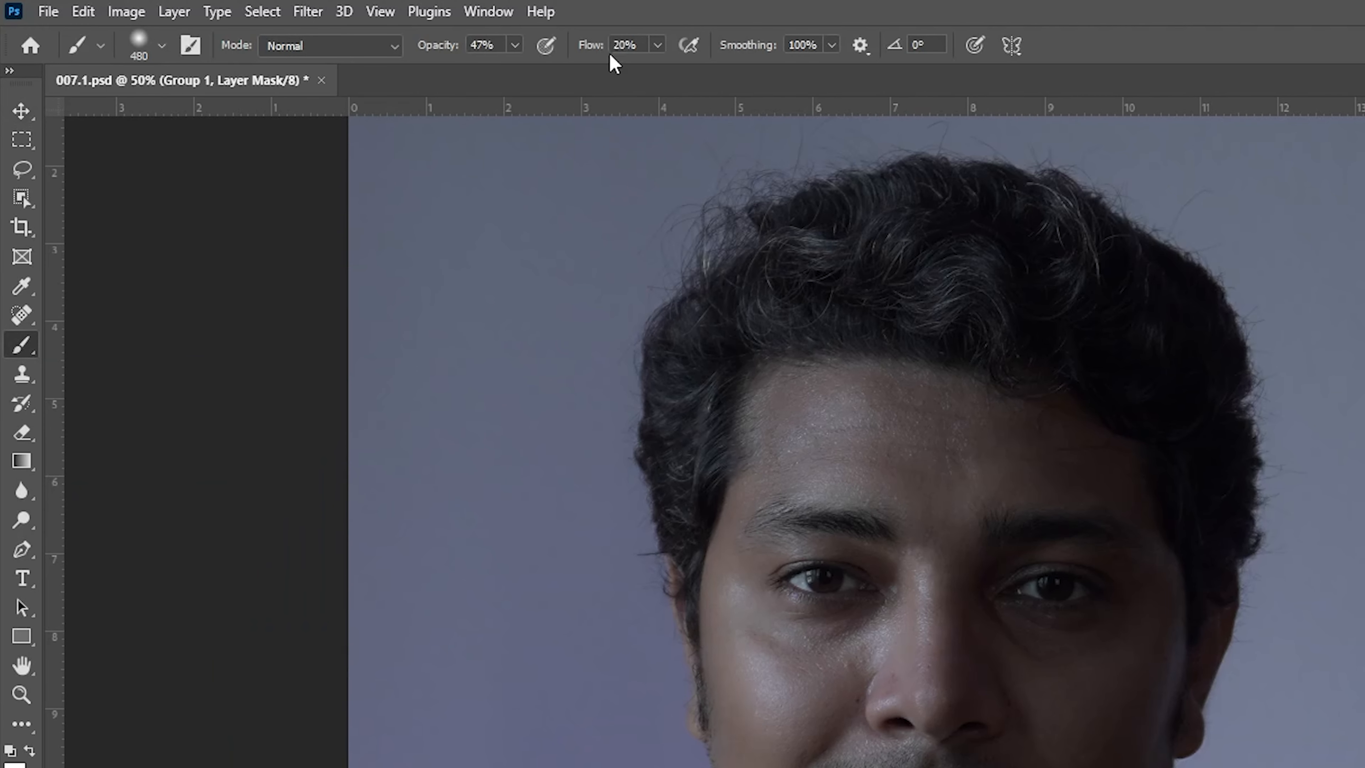
pyautogui.click(515, 47)
pyautogui.moveTo(513, 70); pyautogui.dragTo(578, 73)
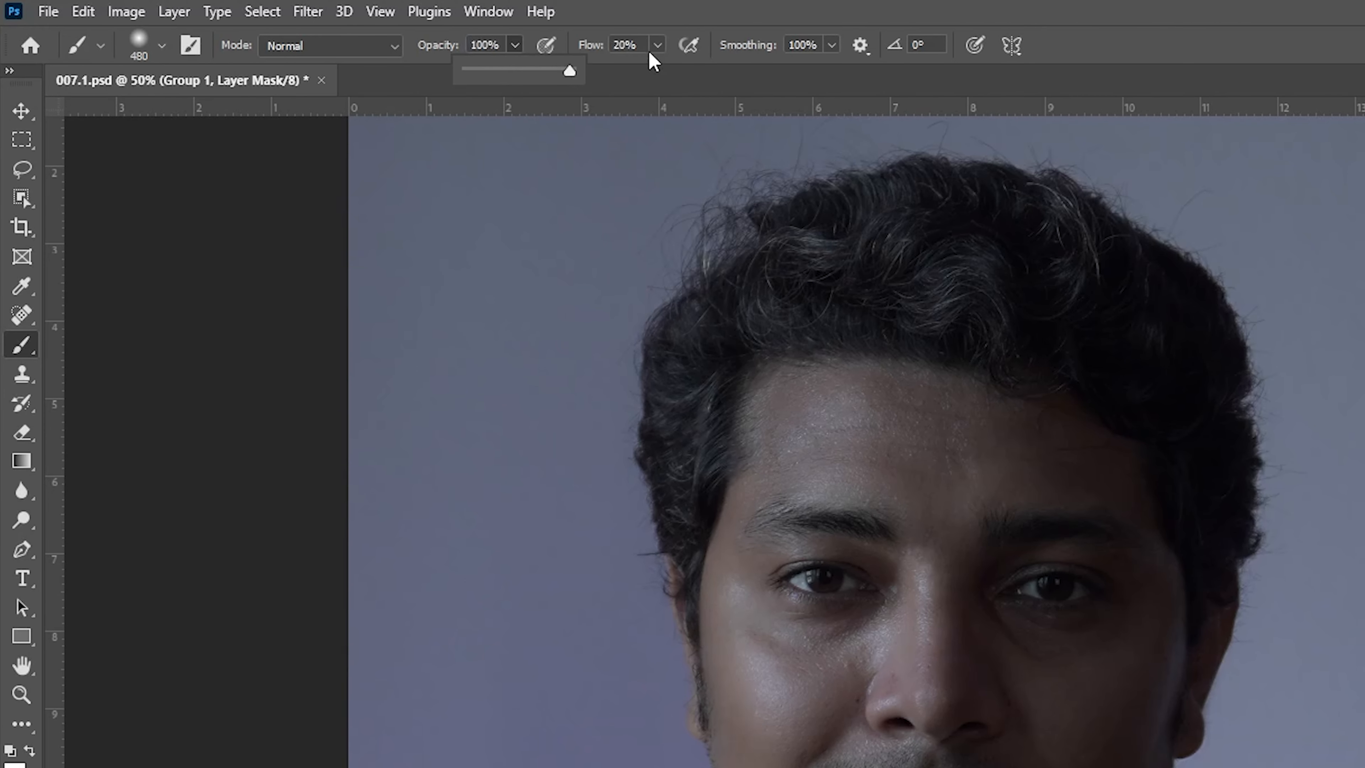
pyautogui.click(812, 60)
pyautogui.rightClick(981, 453)
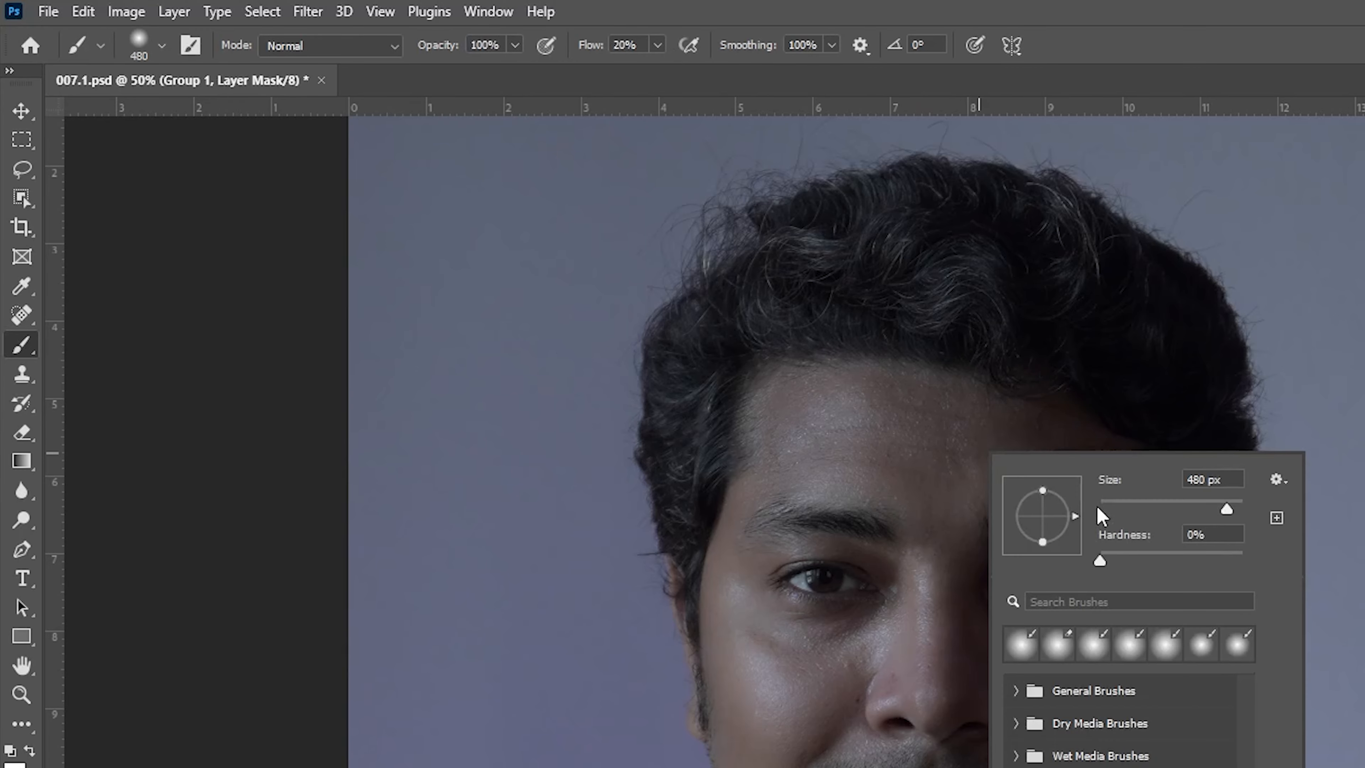
pyautogui.moveTo(1219, 511); pyautogui.dragTo(1193, 508)
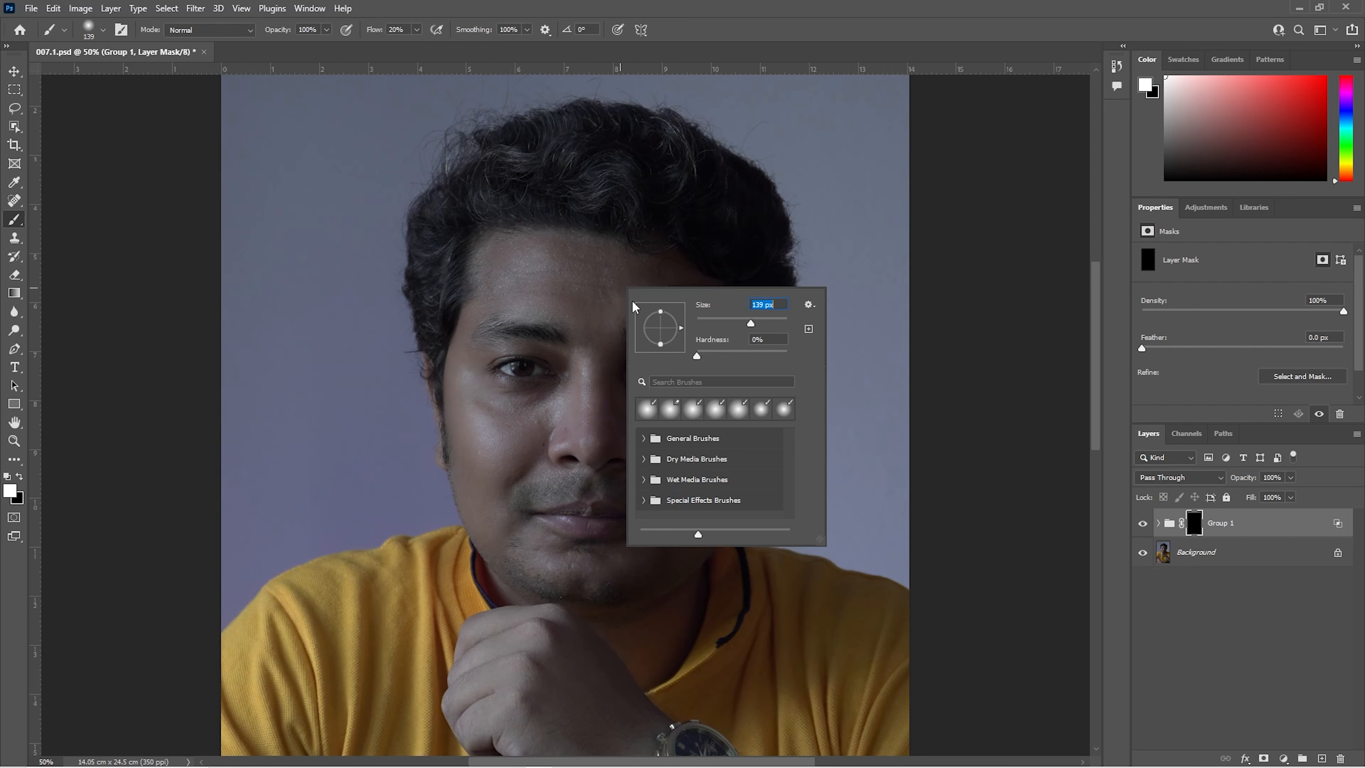
# Step: Paint white on the group's mask over the forehead and other broad skin areas of the face to reveal the smoothing
pyautogui.click(489, 266)
pyautogui.moveTo(631, 264); pyautogui.dragTo(686, 288)
pyautogui.moveTo(550, 262)
pyautogui.mouseDown()
pyautogui.moveTo(489, 266)
pyautogui.moveTo(473, 311)
pyautogui.mouseUp()
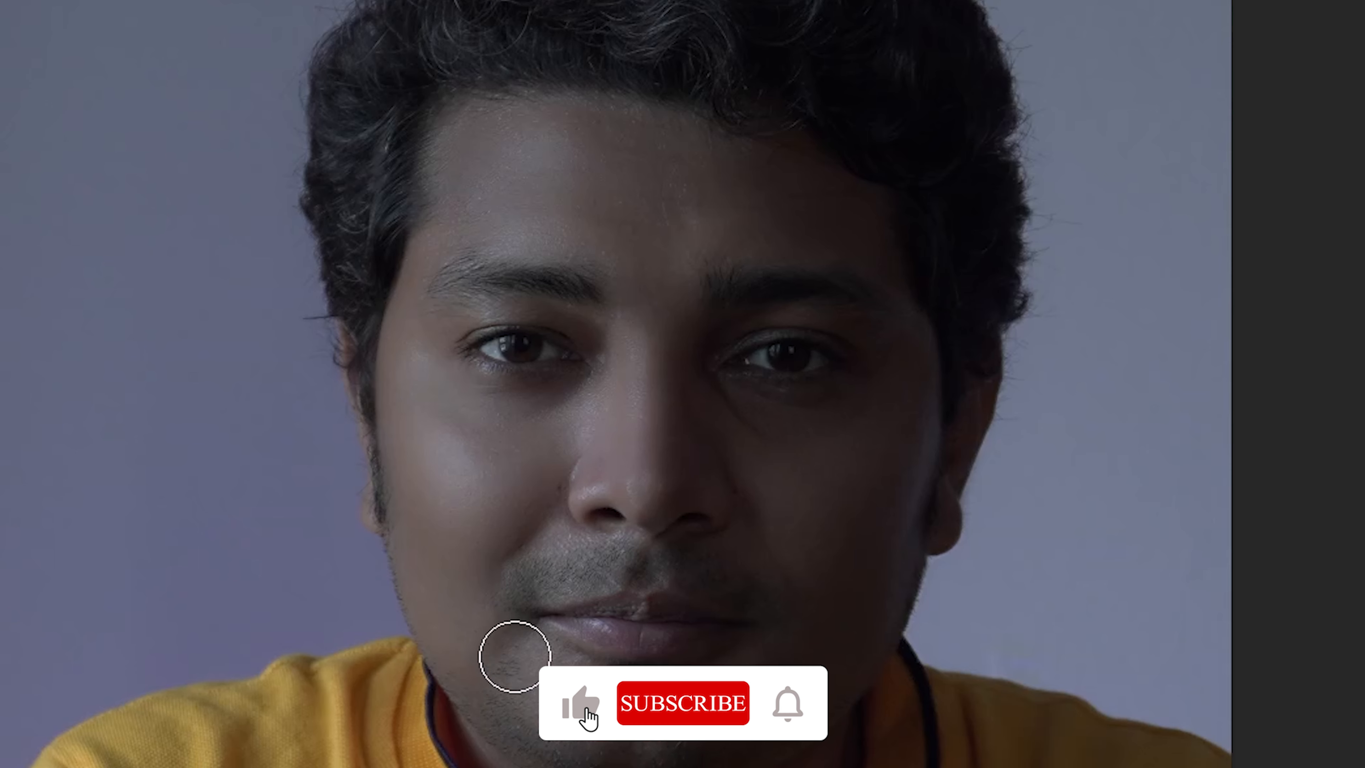
# Step: Paint the finer facial skin areas on the mask with smaller brushes, ending at 64 px, and compare the face with the group hidden and shown
pyautogui.rightClick(821, 426)
pyautogui.moveTo(1008, 489); pyautogui.dragTo(985, 488)
pyautogui.click(710, 236)
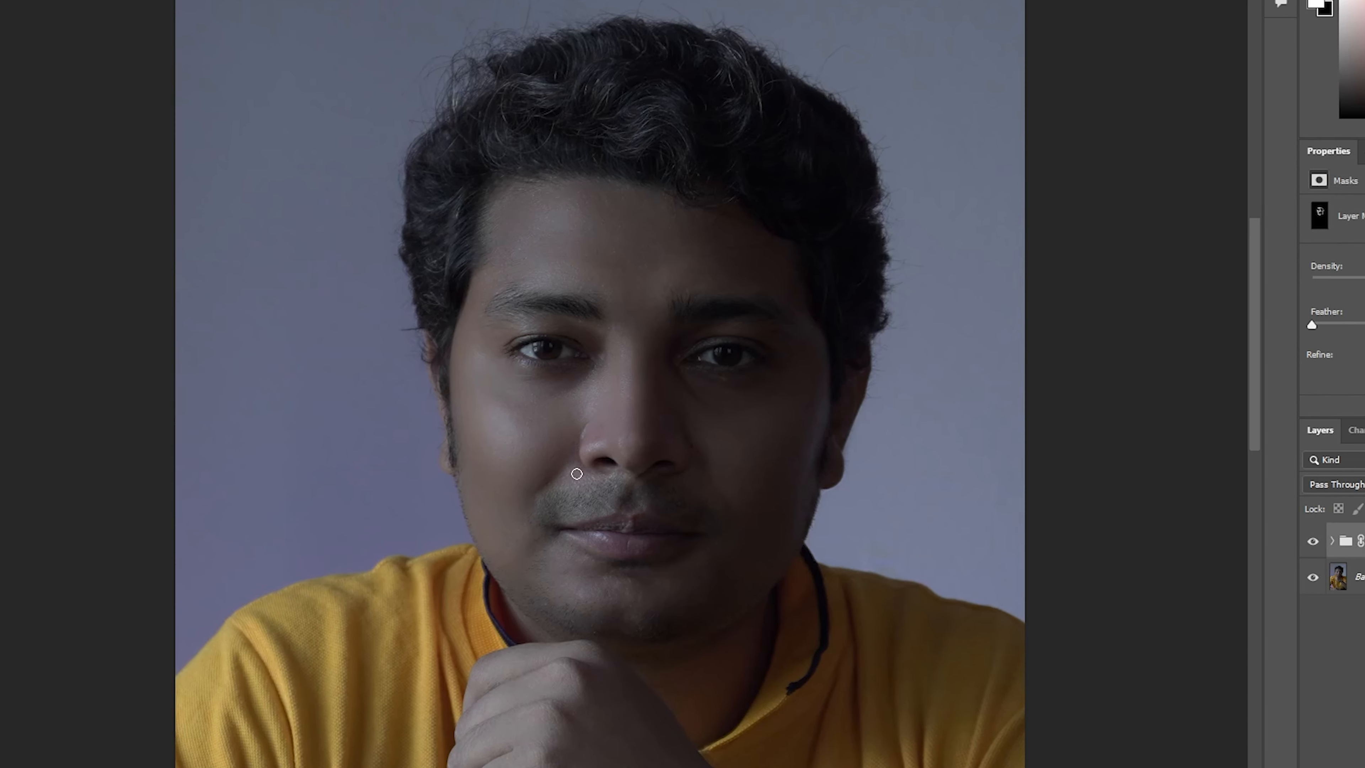
pyautogui.rightClick(730, 503)
pyautogui.moveTo(879, 485); pyautogui.dragTo(889, 485)
pyautogui.click(603, 500)
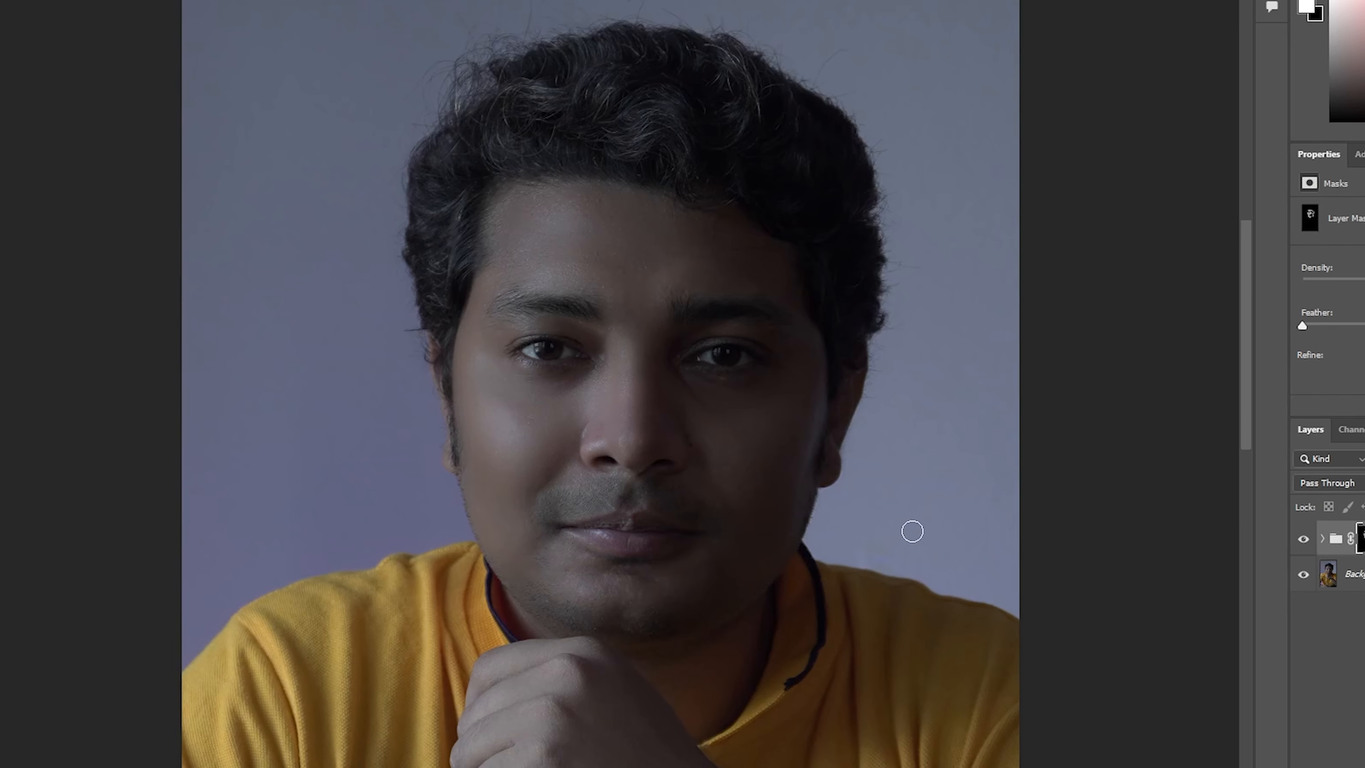
pyautogui.click(1311, 544)
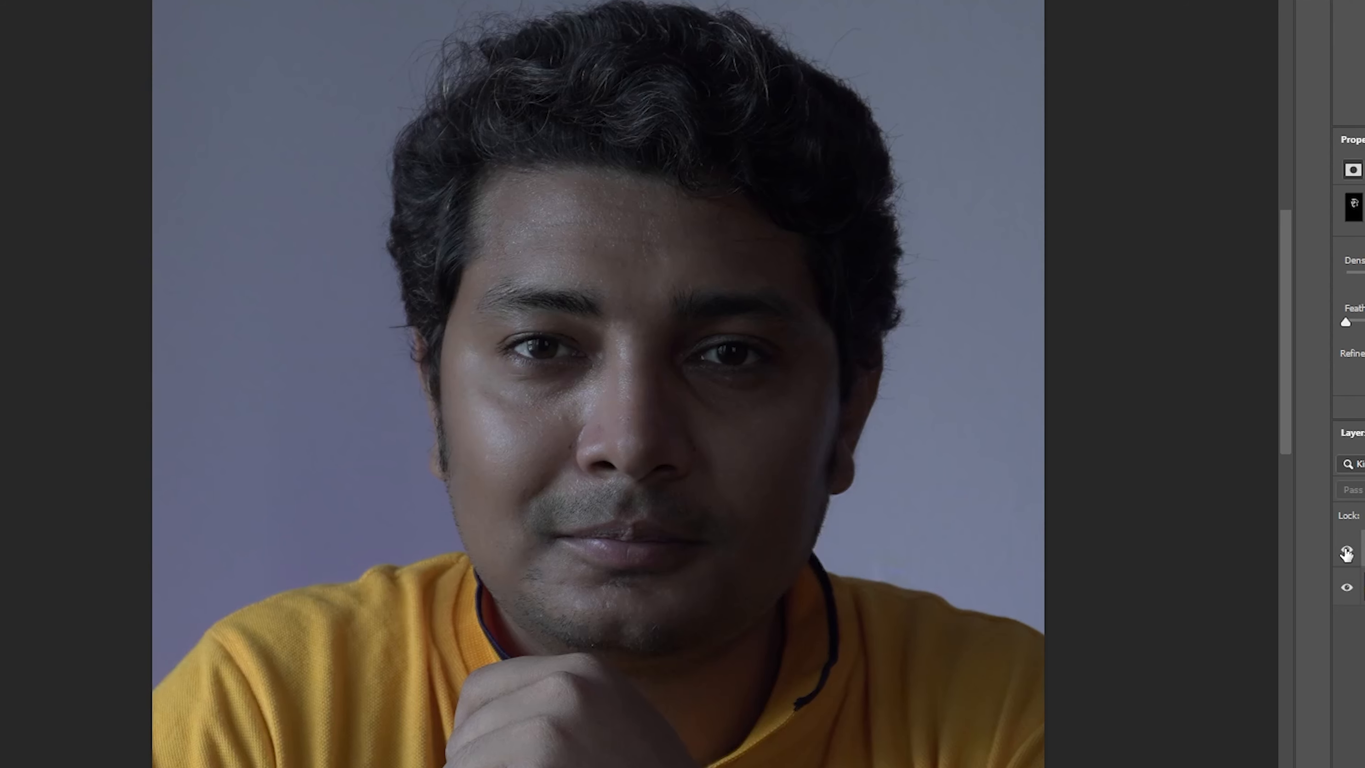
pyautogui.click(1347, 552)
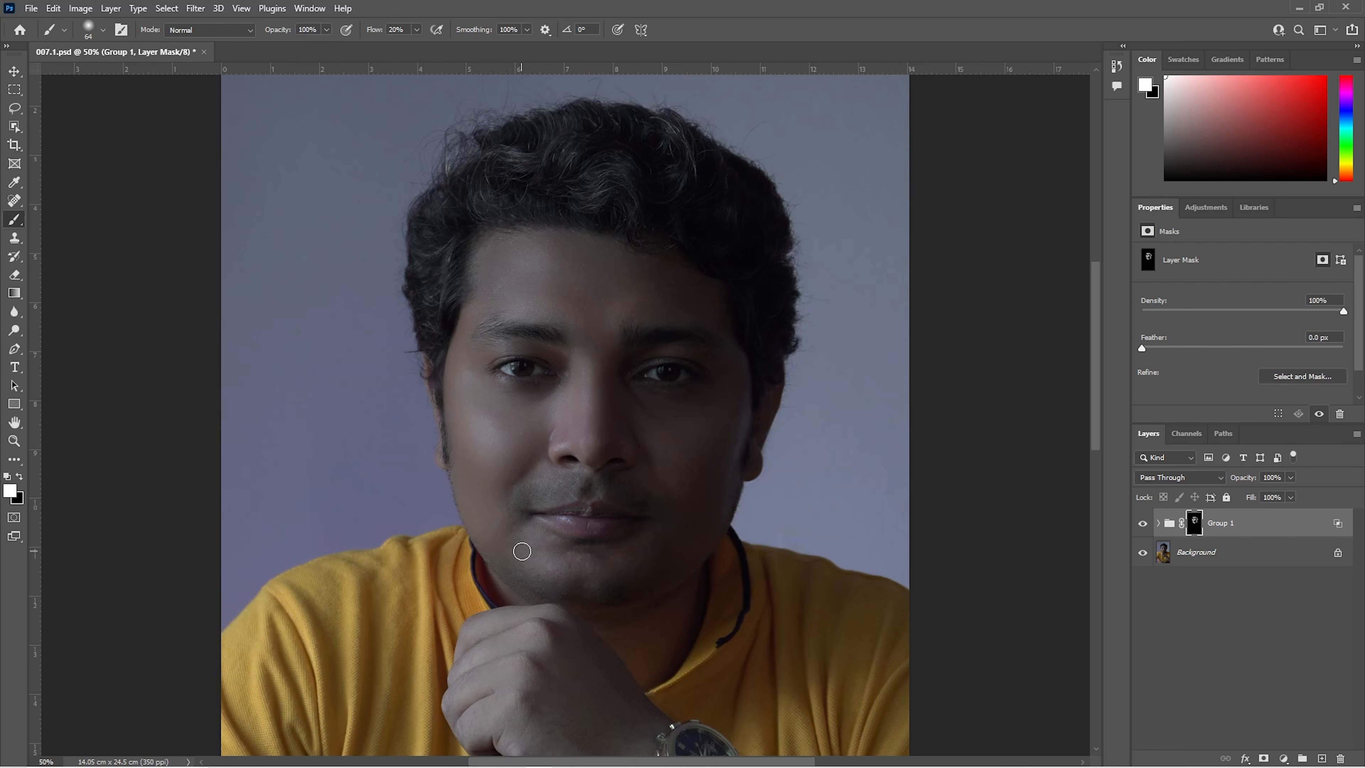
# Step: Add a Vibrance adjustment layer above Group 1 and moderately increase its vibrance
pyautogui.click(1284, 758)
pyautogui.click(1279, 604)
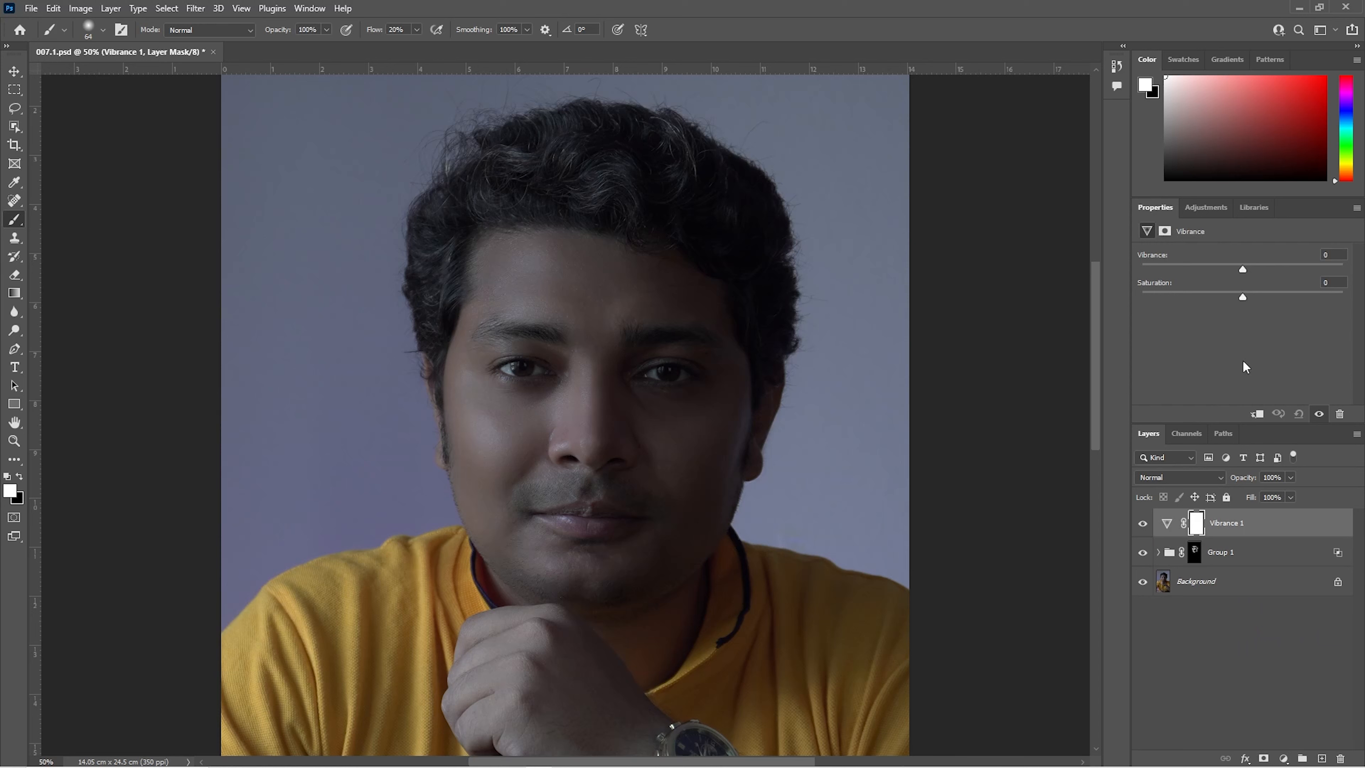
pyautogui.moveTo(1245, 273); pyautogui.dragTo(1290, 271)
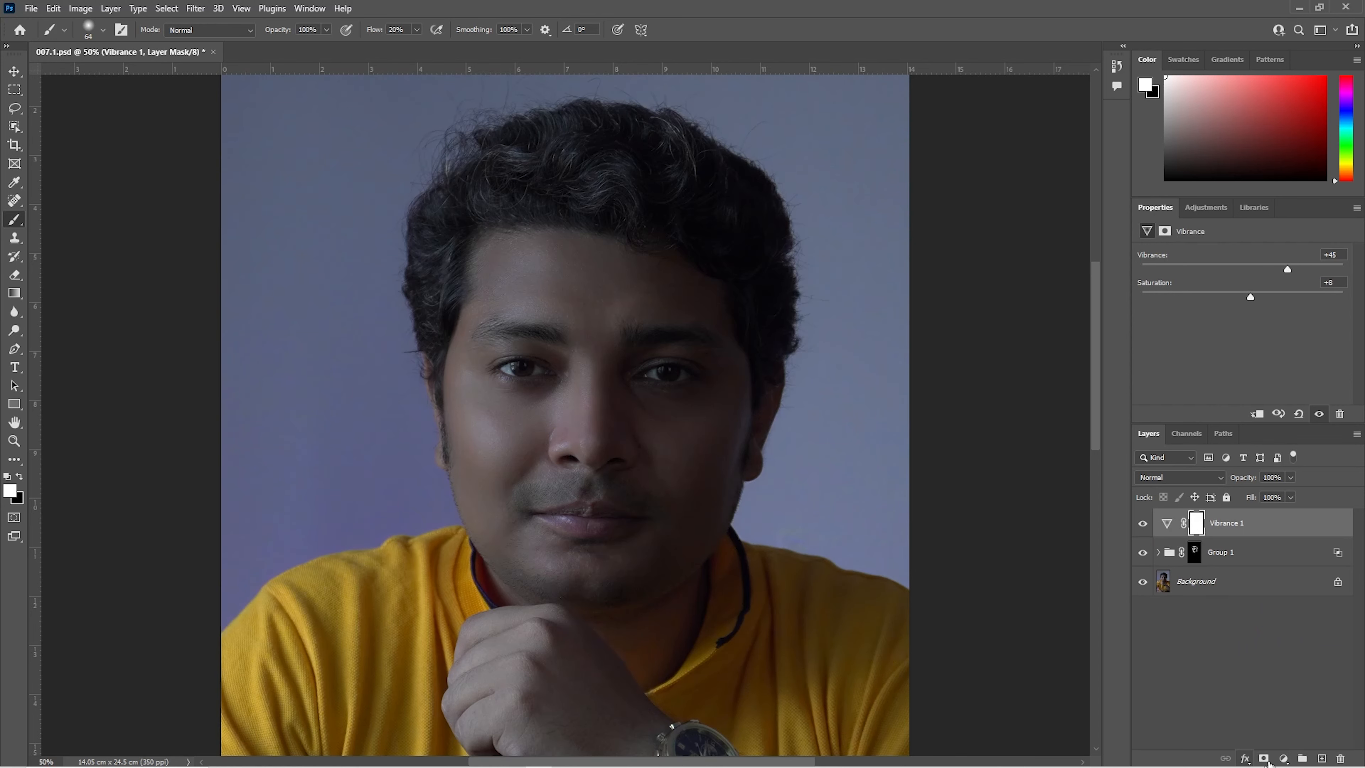
# Step: Add a Brightness/Contrast layer with raised brightness and an Exposure layer above it with slightly adjusted exposure and gamma correction
pyautogui.click(1284, 758)
pyautogui.click(1282, 552)
pyautogui.moveTo(1246, 293); pyautogui.dragTo(1274, 292)
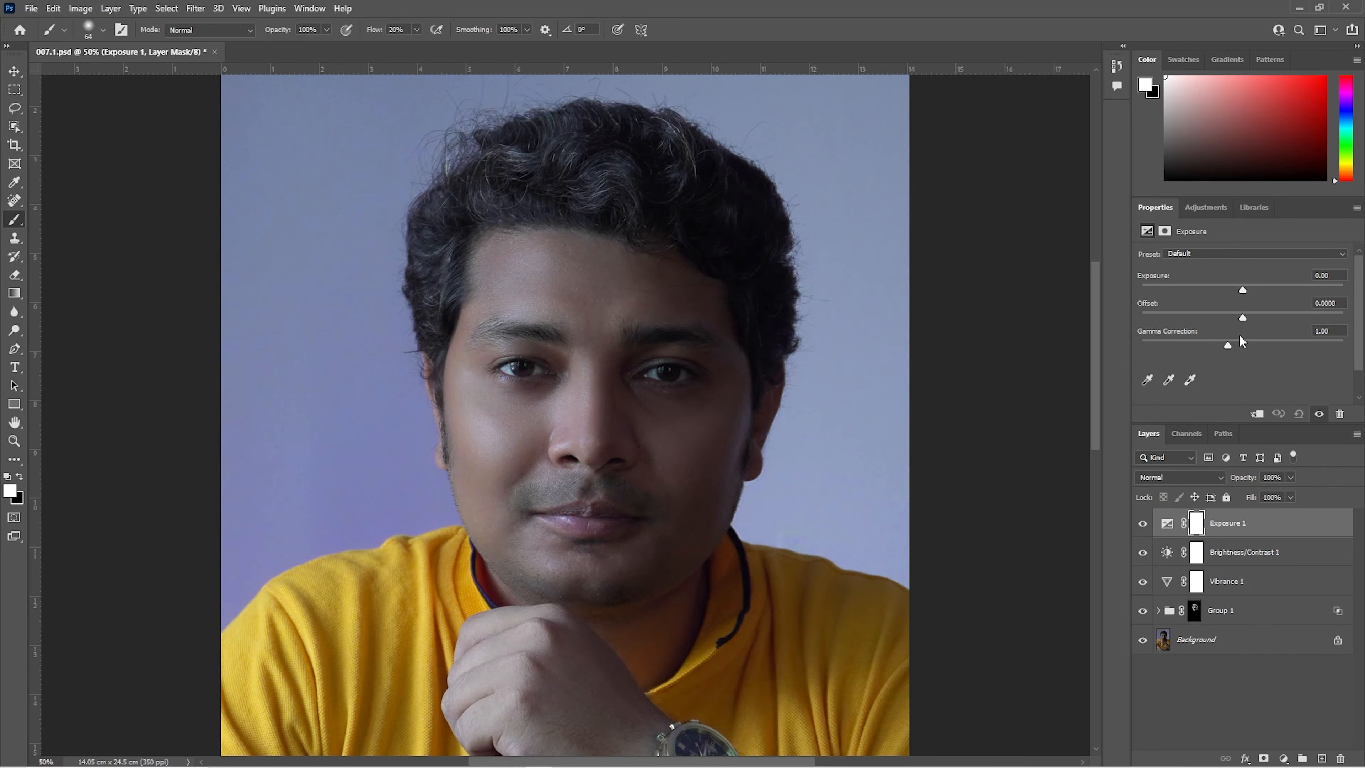
pyautogui.moveTo(1244, 289); pyautogui.dragTo(1243, 317)
pyautogui.moveTo(1229, 347); pyautogui.dragTo(1235, 347)
# Step: Select the Background and compare the color-corrected portrait with Group 1's skin smoothing hidden and shown
pyautogui.click(1173, 641)
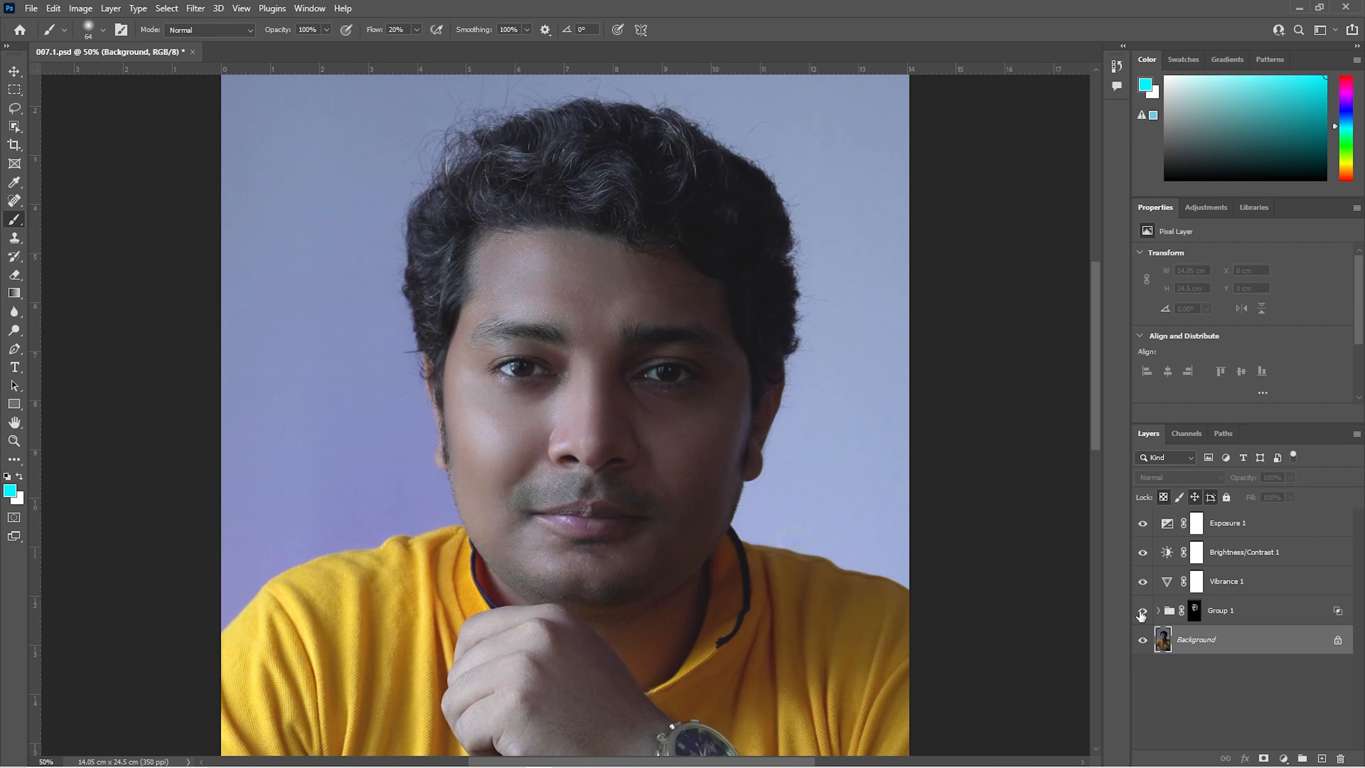
pyautogui.click(1141, 613)
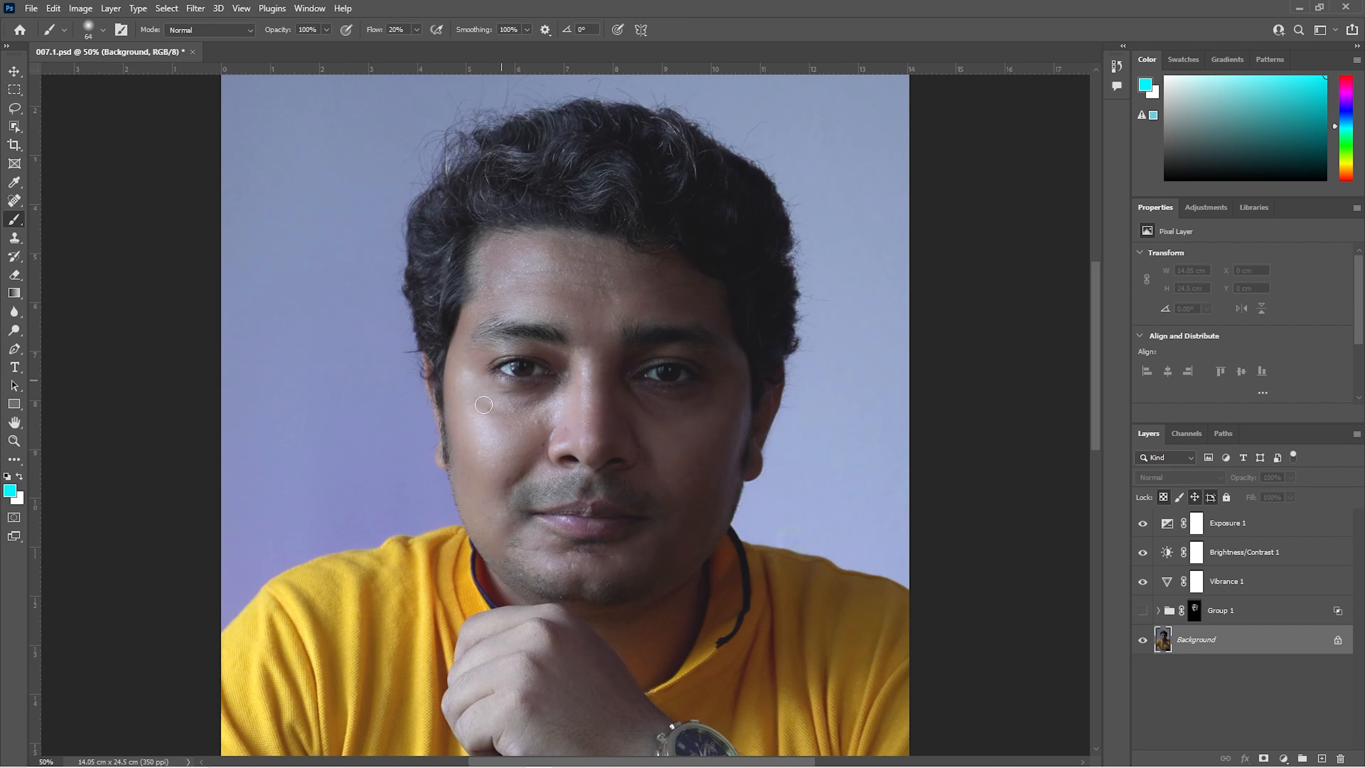
pyautogui.click(1142, 611)
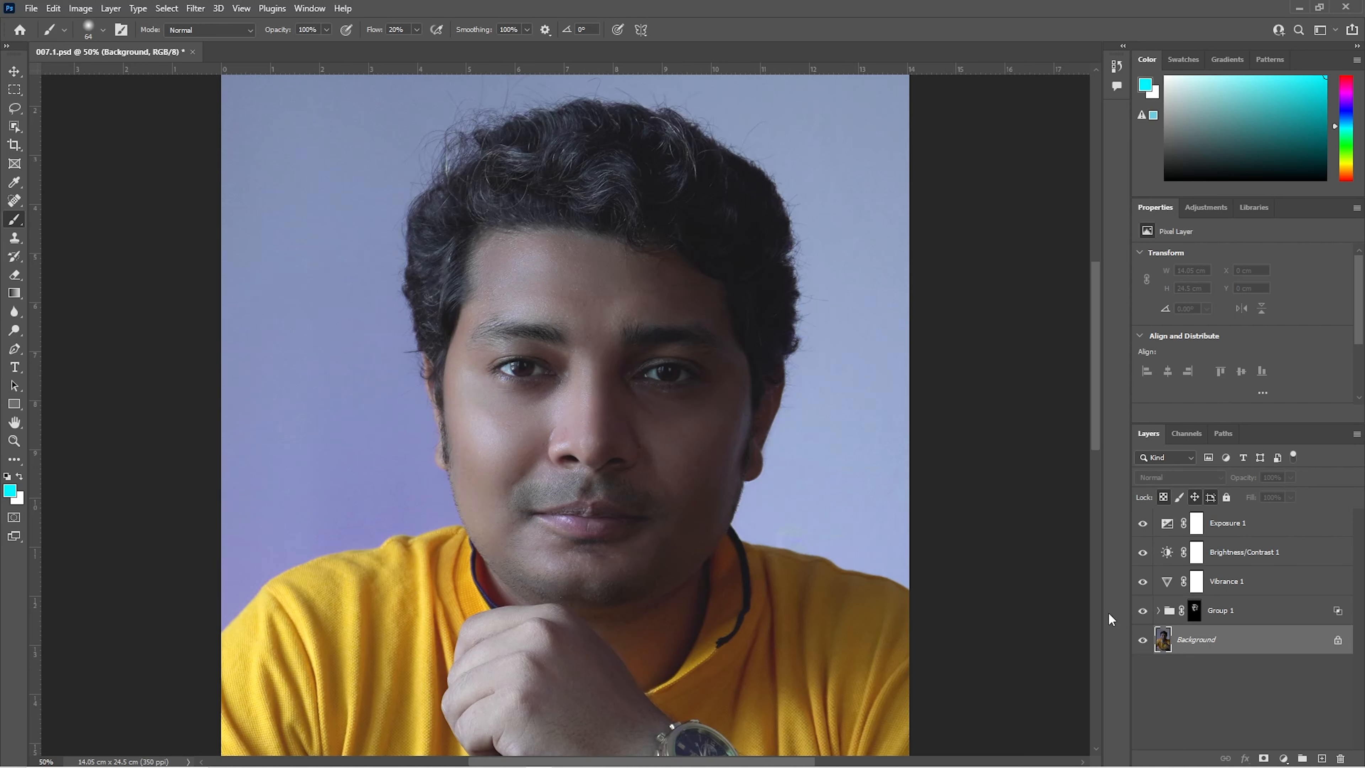